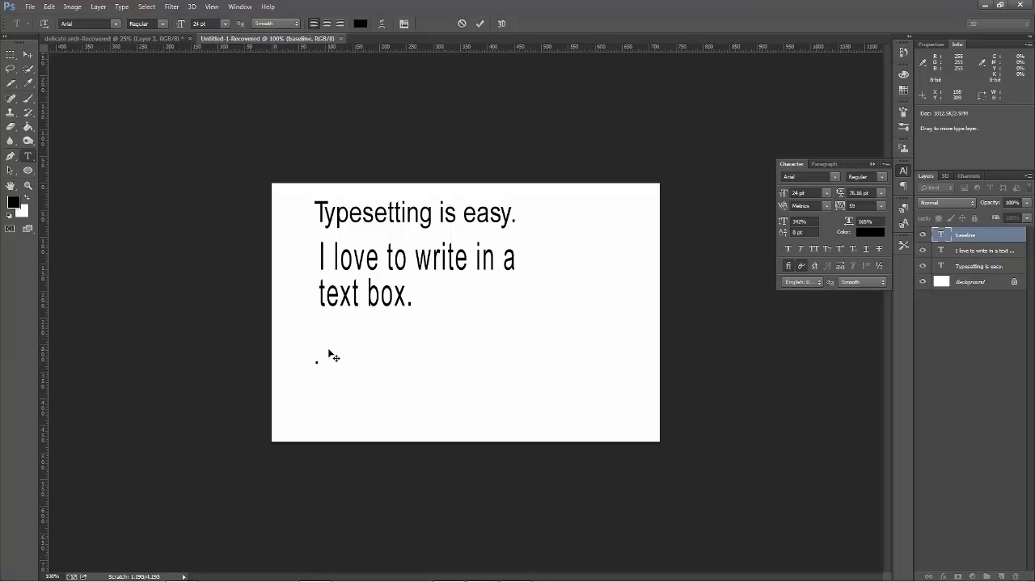
# Step: Cancel the current text edit and delete the "baseline" text layer
pyautogui.press('Escape')
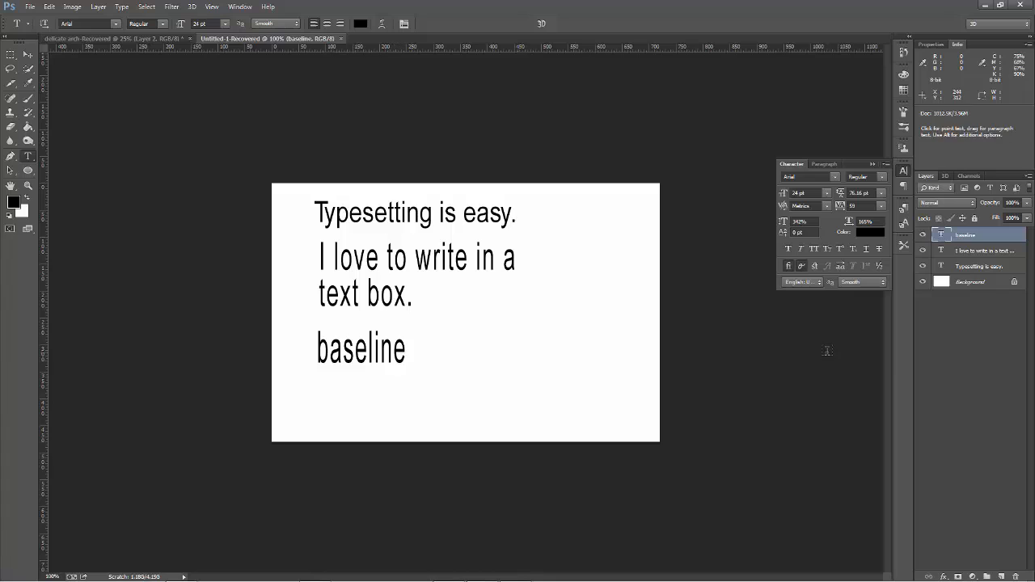
pyautogui.click(1016, 576)
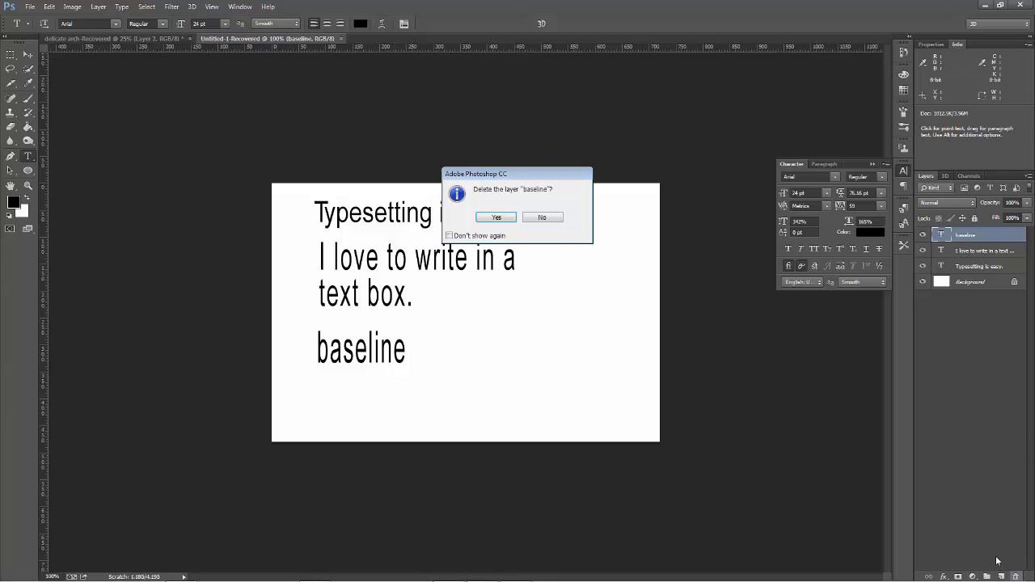
pyautogui.click(489, 215)
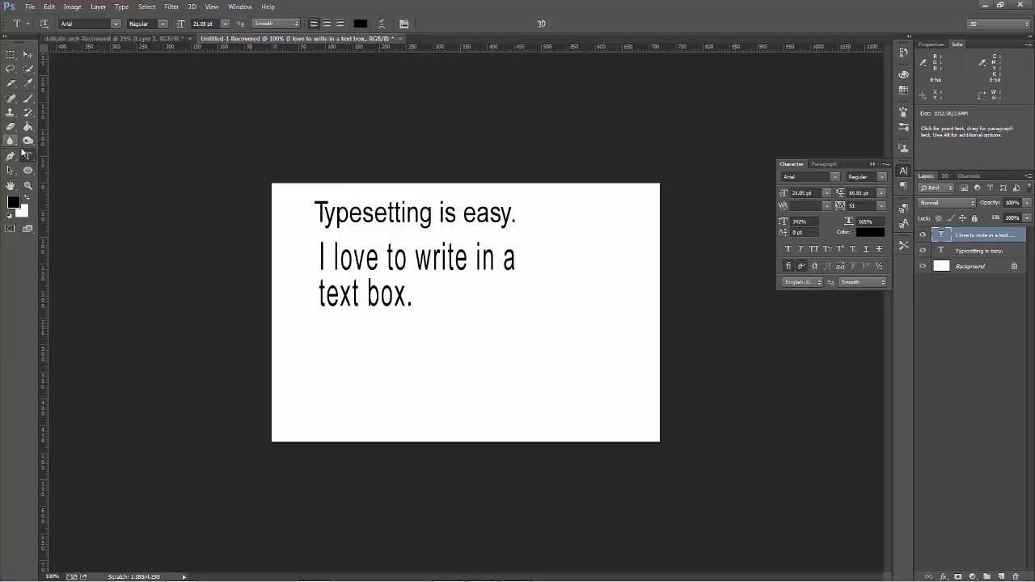
# Step: Add a new text layer reading "Baseline" below the text box paragraph
pyautogui.click(322, 368)
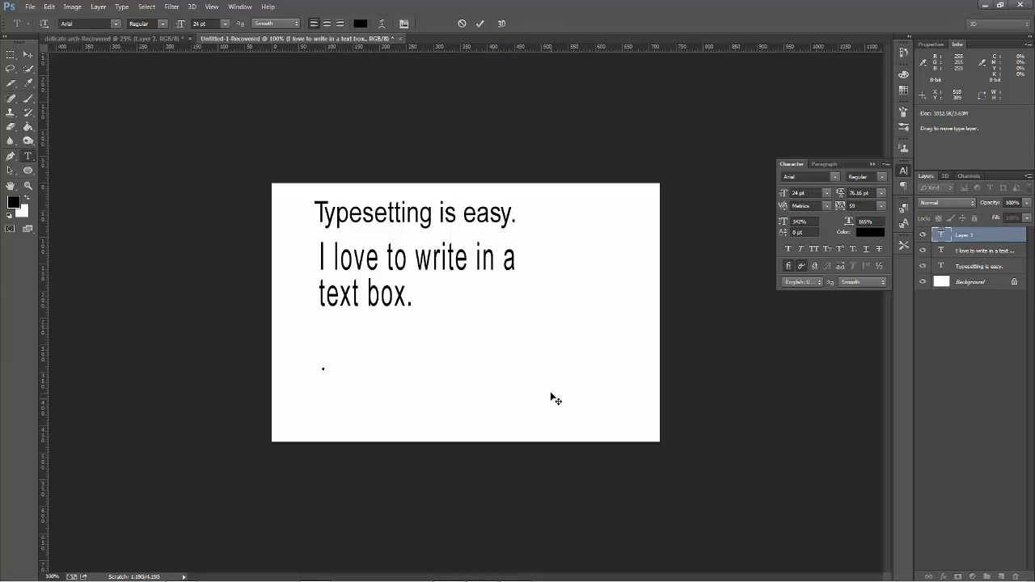
pyautogui.write('Base3lin')
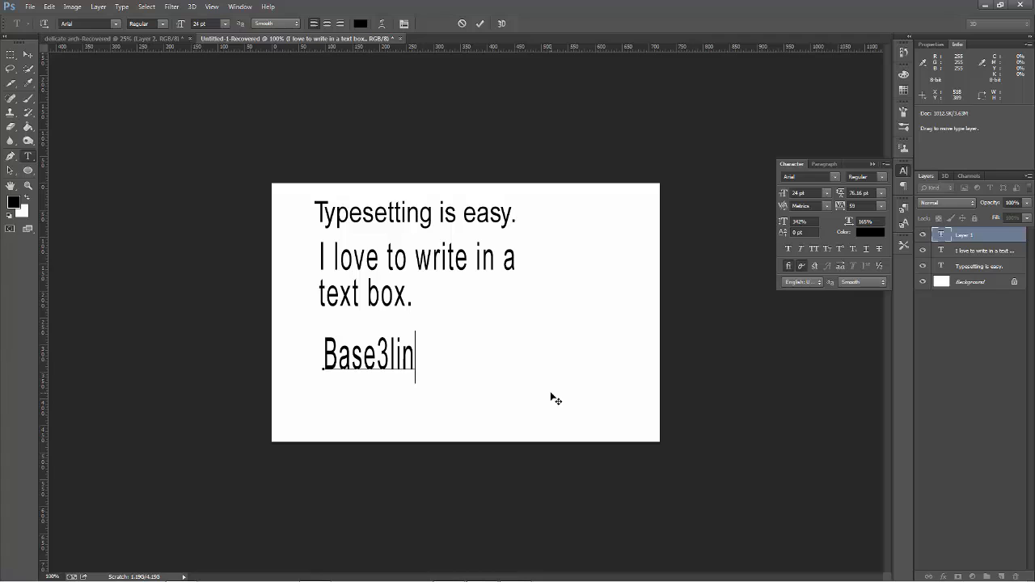
pyautogui.press('BackSpace')
pyautogui.press('BackSpace')
pyautogui.press('BackSpace')
pyautogui.press('BackSpace')
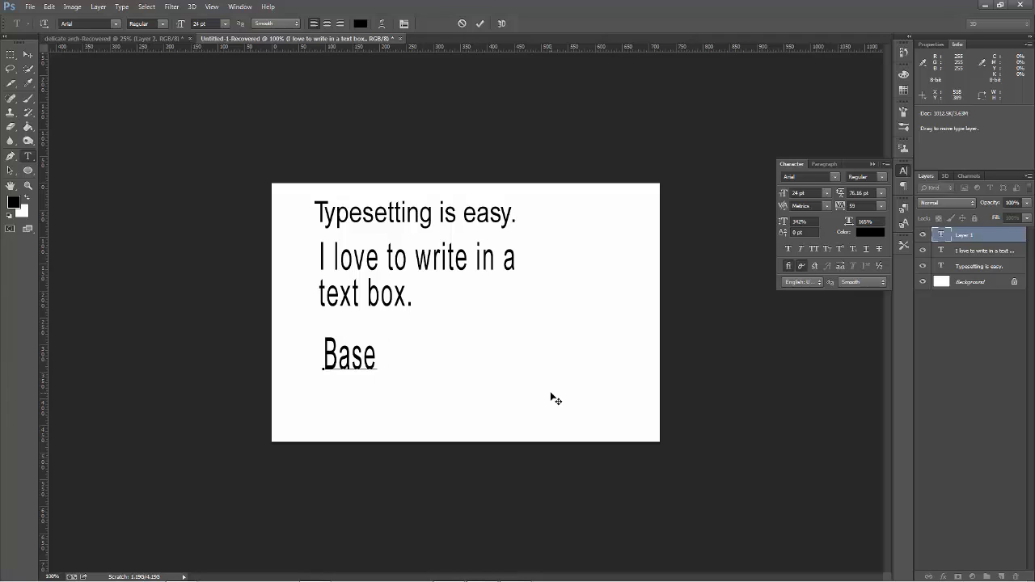
pyautogui.write('line')
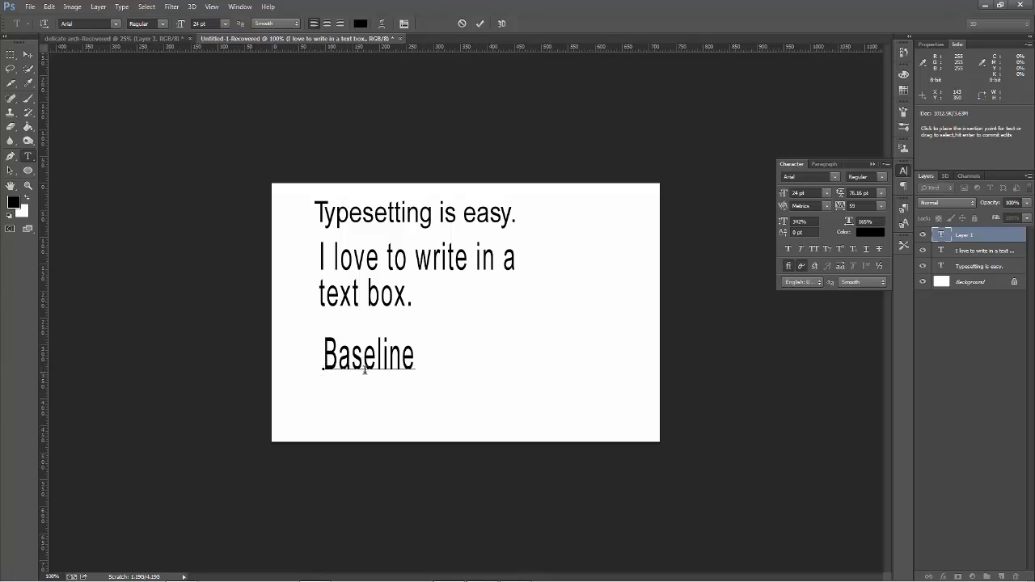
# Step: Raise the baseline shift of the whole word "Baseline" to 64 pt, and set it back to 0 pt
pyautogui.moveTo(413, 362); pyautogui.dragTo(300, 359)
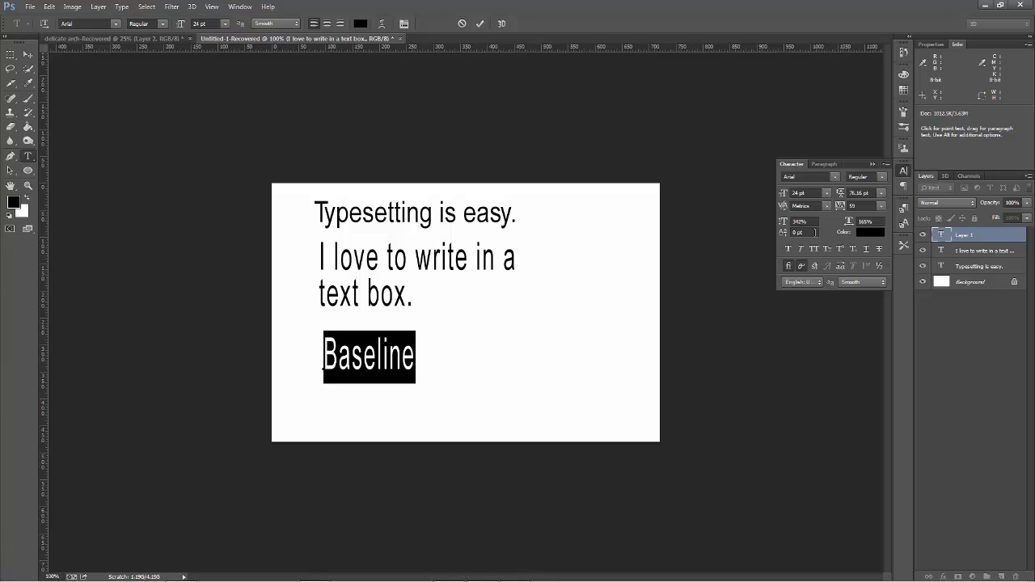
pyautogui.click(814, 232)
pyautogui.write('64')
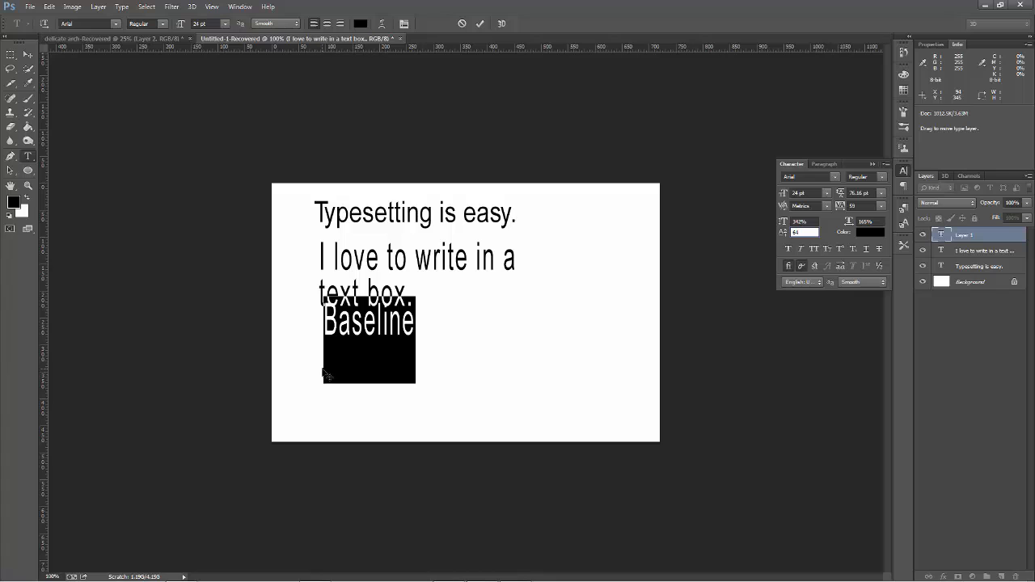
pyautogui.click(812, 232)
pyautogui.write('0')
pyautogui.press('Return')
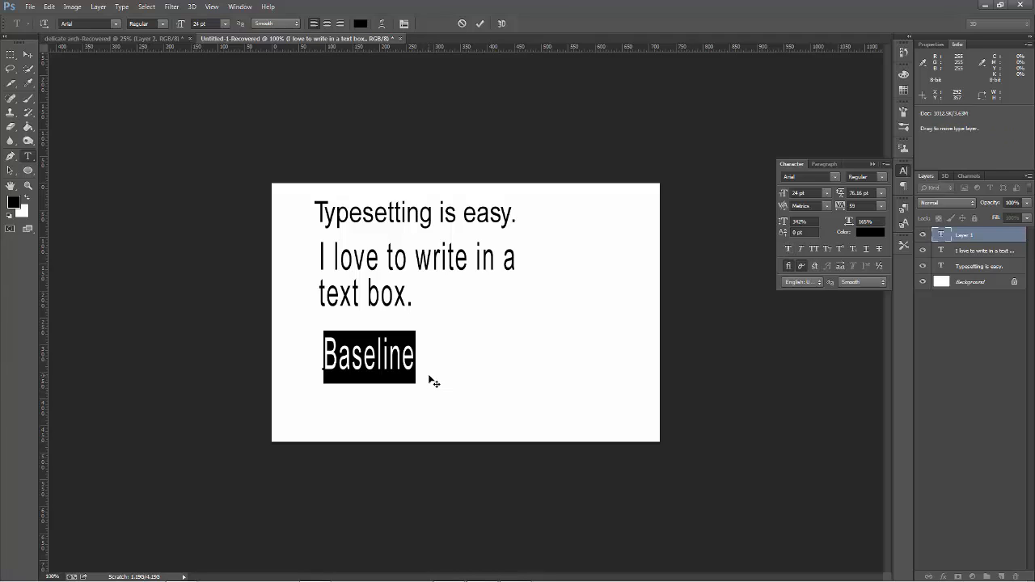
# Step: In the delicate arch document, add the text "Delicate Arch" in the Impact font over the sky beside the rock arch
pyautogui.click(157, 39)
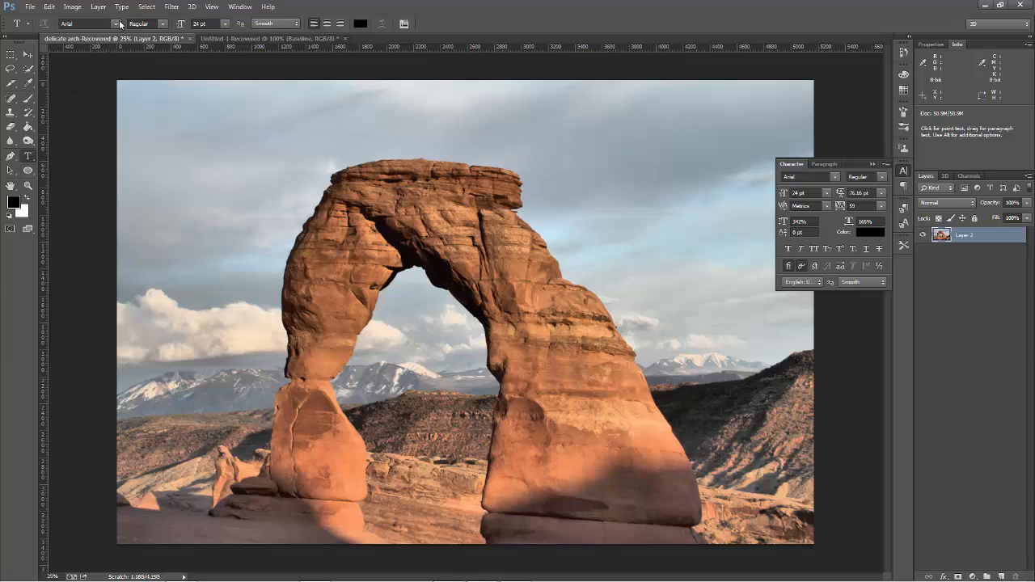
pyautogui.click(94, 23)
pyautogui.write('Impact')
pyautogui.press('Return')
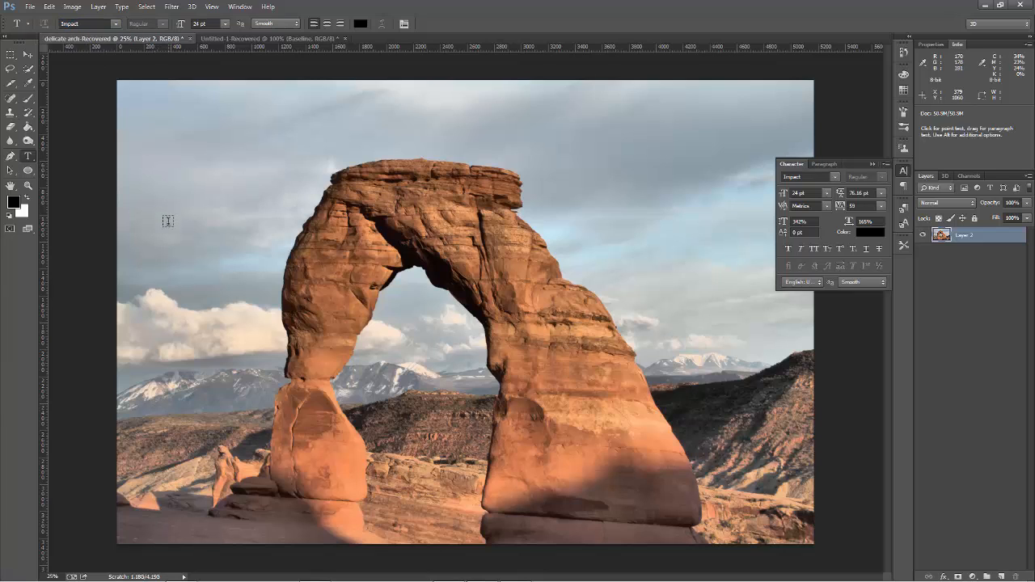
pyautogui.click(177, 260)
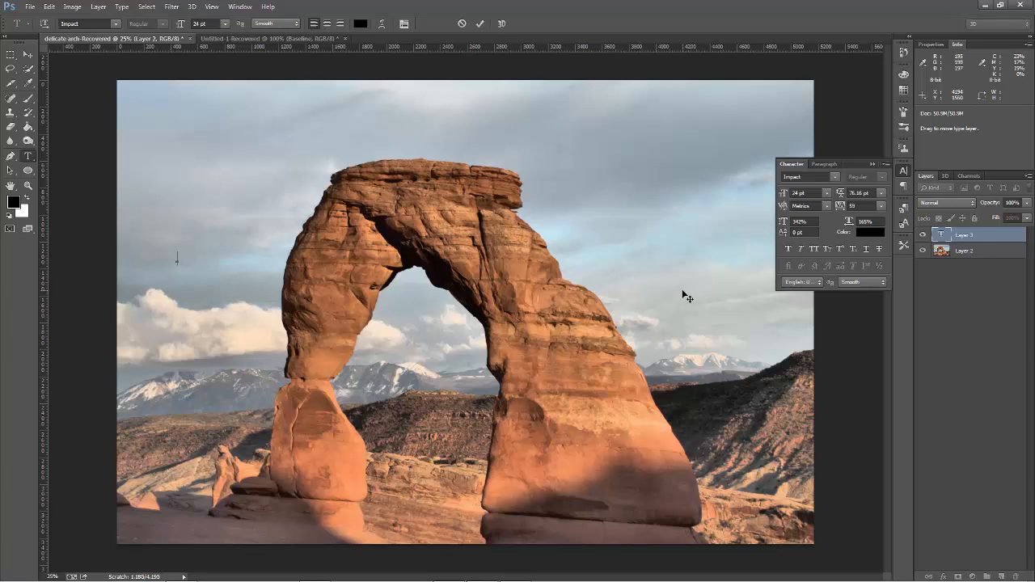
pyautogui.write('Delicate Arch')
pyautogui.click(28, 54)
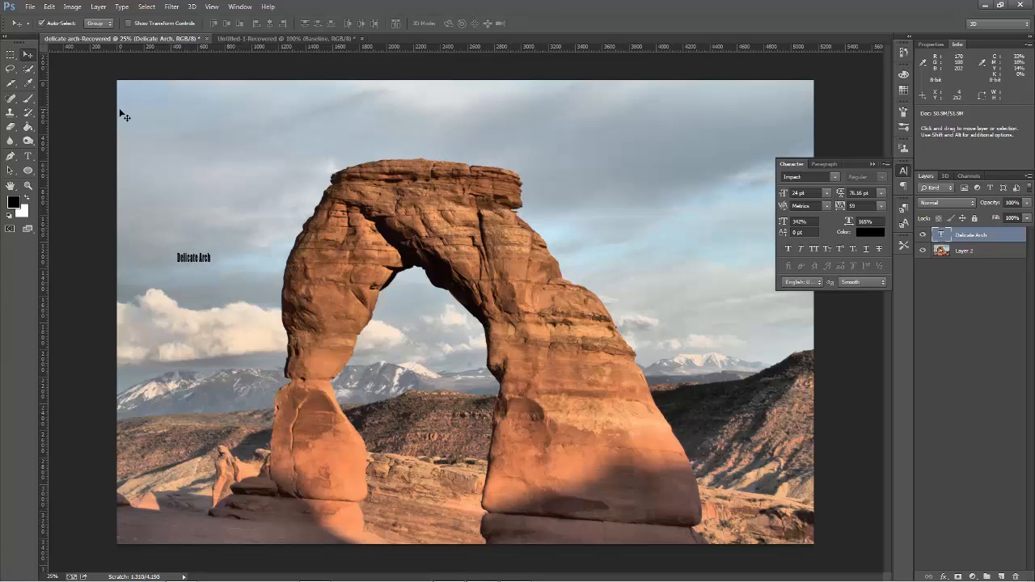
# Step: Enlarge the "Delicate Arch" text across the photo to about 1809% width and 2684% height
pyautogui.hotkey('ctrl', 't')
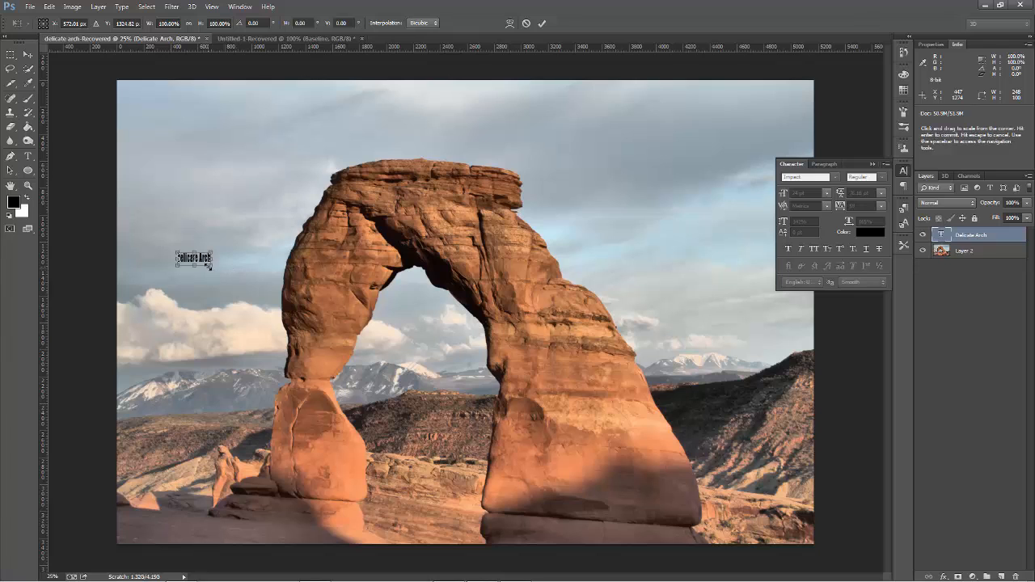
pyautogui.moveTo(210, 265); pyautogui.dragTo(696, 415)
pyautogui.moveTo(616, 430); pyautogui.dragTo(782, 495)
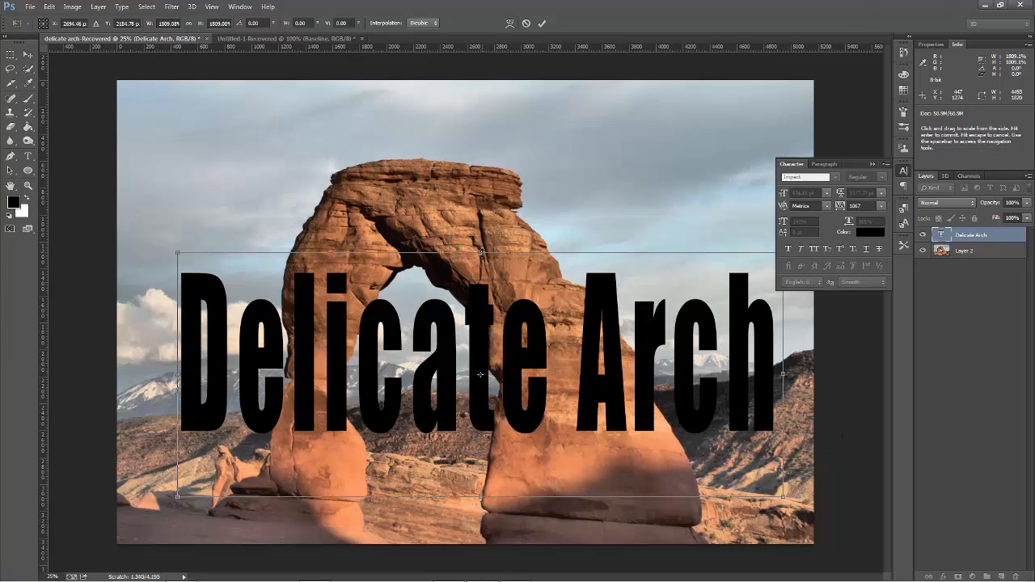
pyautogui.moveTo(481, 253); pyautogui.dragTo(482, 134)
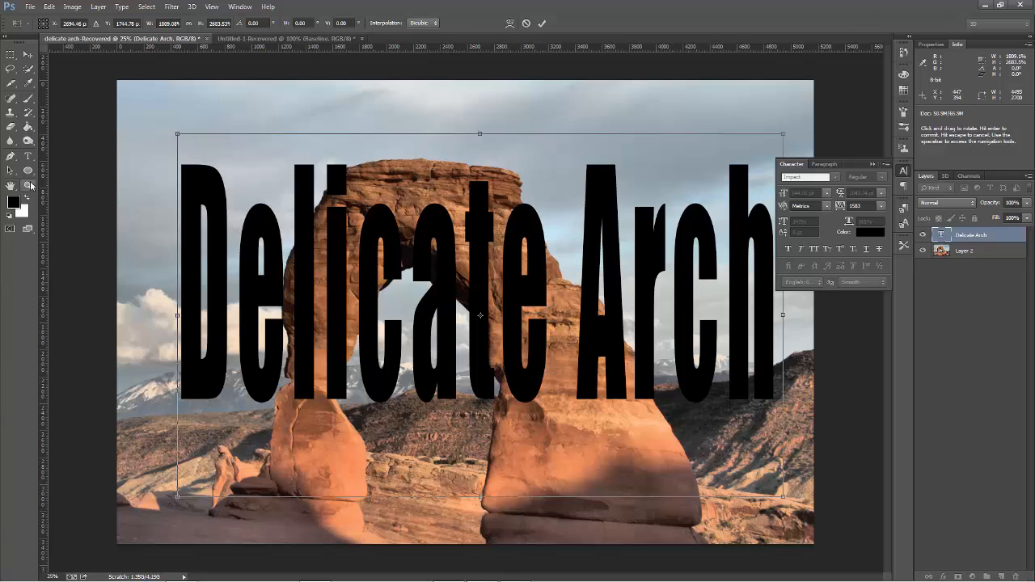
pyautogui.press('Return')
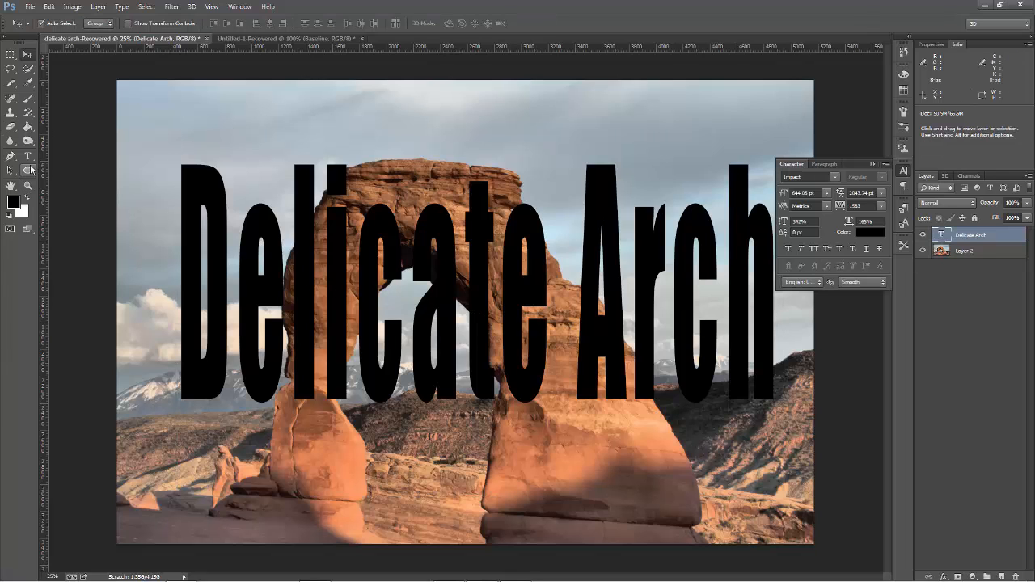
# Step: Break the enlarged text into two lines, with "Arch" below "Delicate"
pyautogui.click(27, 156)
pyautogui.doubleClick(337, 235)
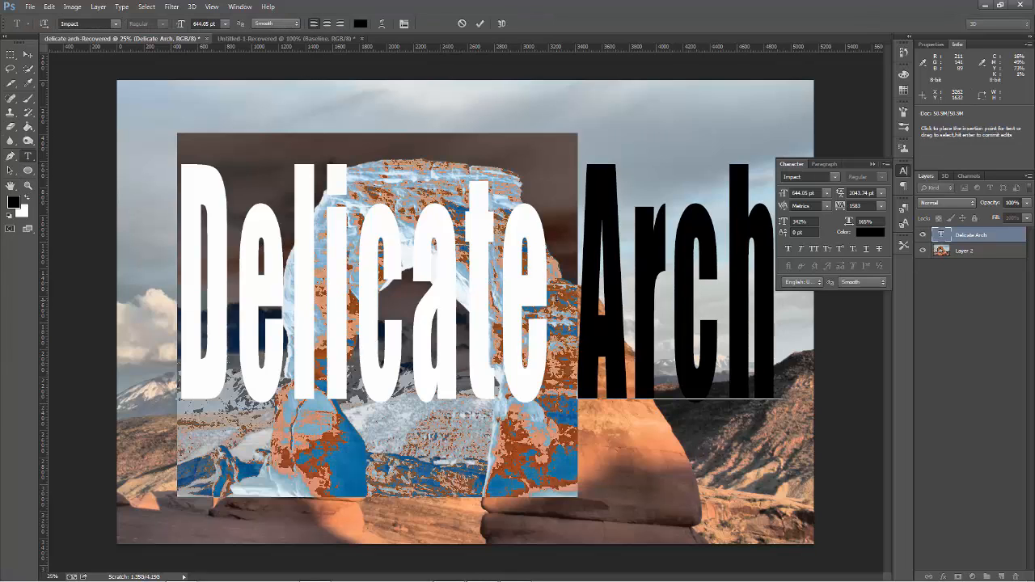
pyautogui.click(557, 299)
pyautogui.press('Return')
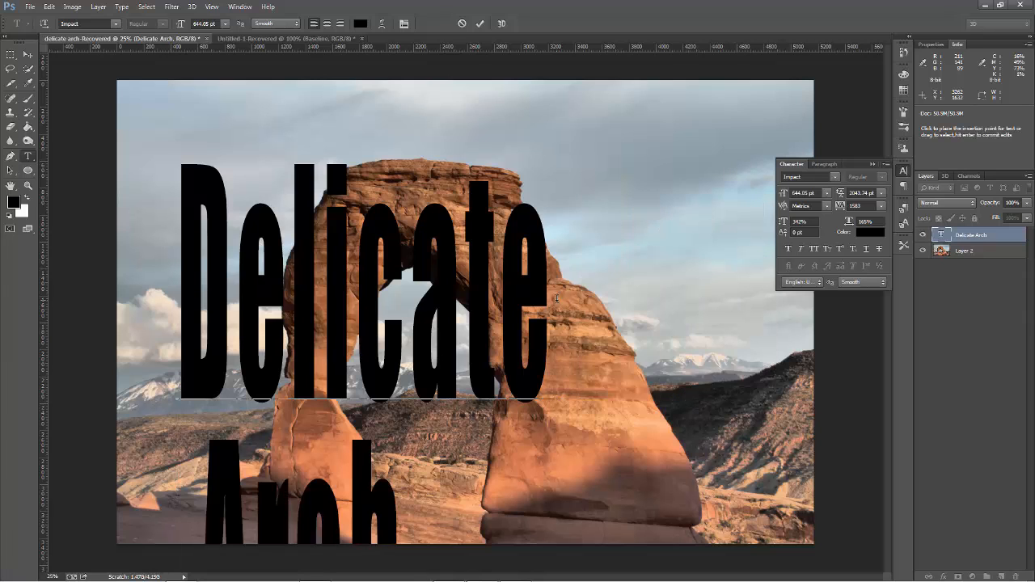
pyautogui.hotkey('ctrl', 'Return')
# Step: Move the two-line text up and stretch it to about 146% width, shifting it back over the photo
pyautogui.press('v')
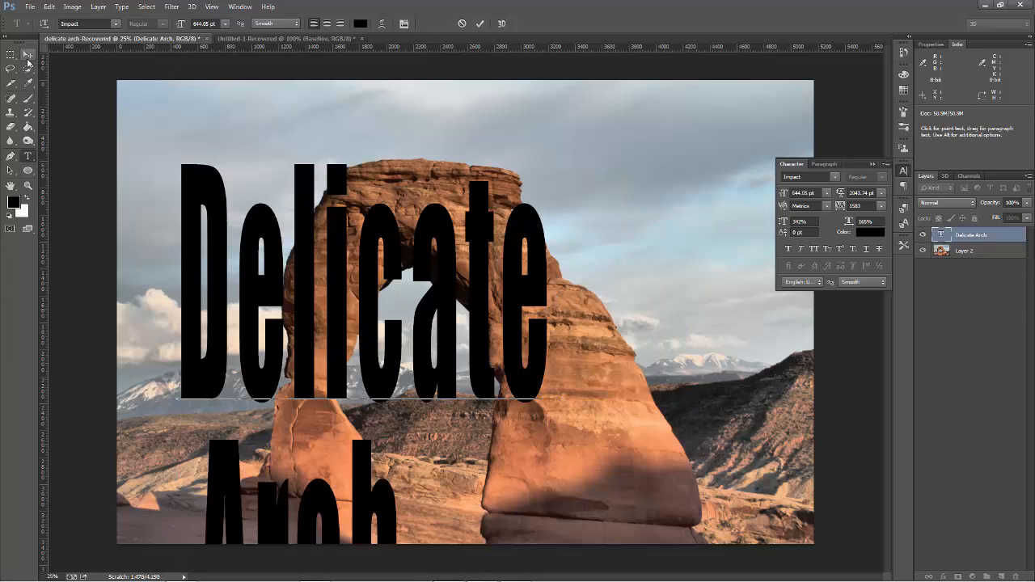
pyautogui.moveTo(302, 288); pyautogui.dragTo(338, 204)
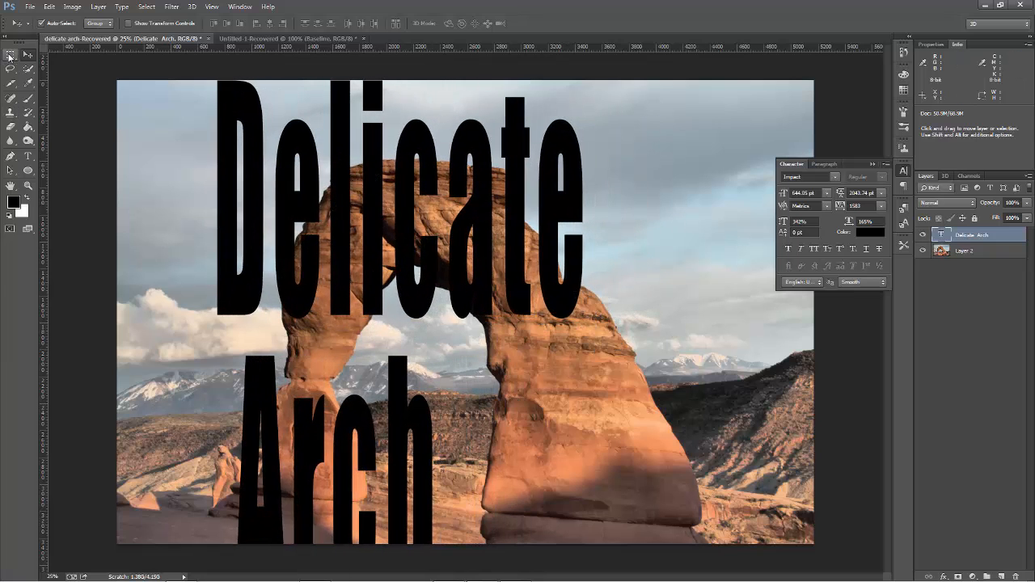
pyautogui.hotkey('ctrl', 't')
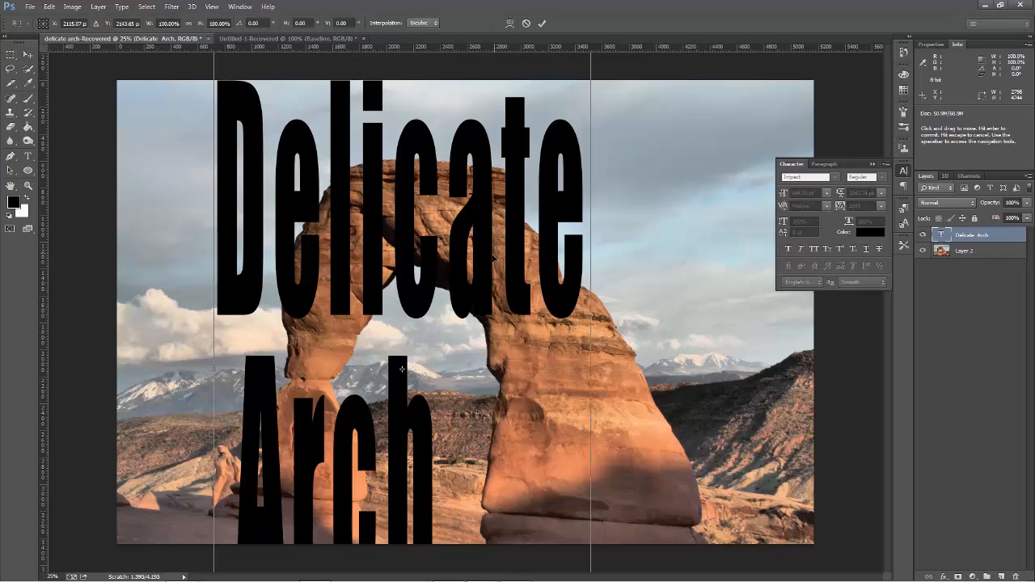
pyautogui.moveTo(590, 367); pyautogui.dragTo(763, 377)
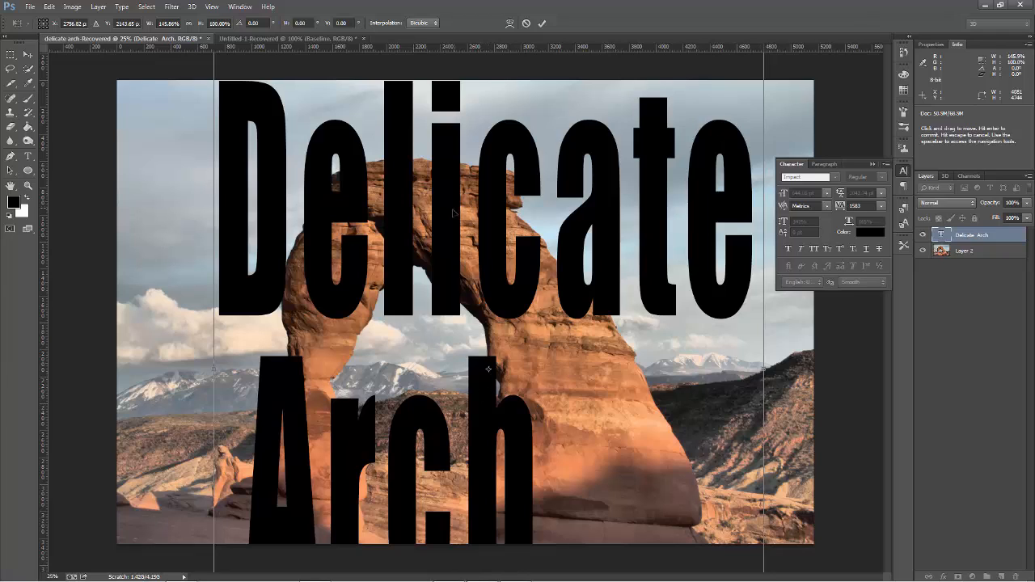
pyautogui.moveTo(453, 213)
pyautogui.mouseDown()
pyautogui.moveTo(413, 218)
pyautogui.moveTo(436, 222)
pyautogui.mouseUp()
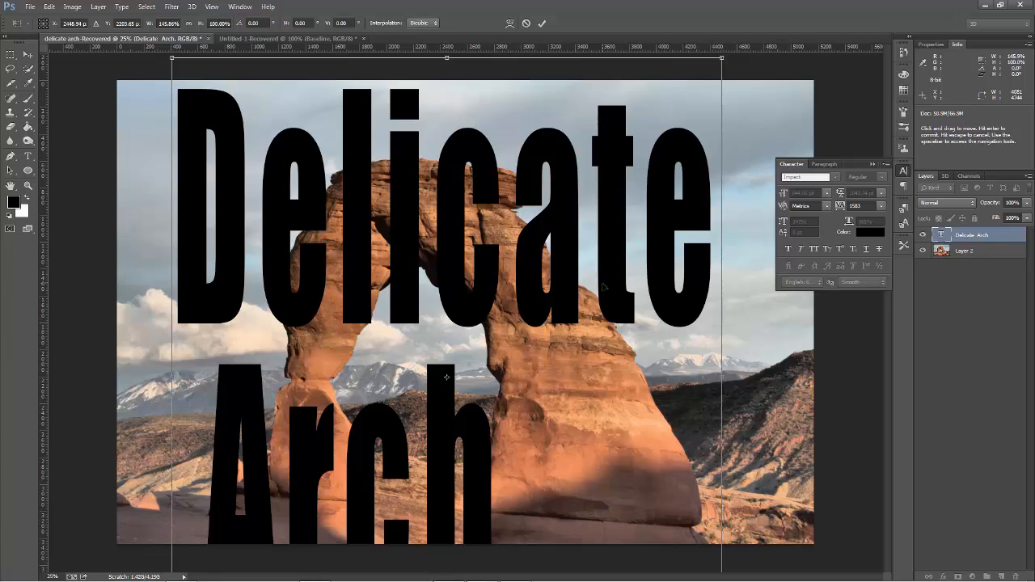
# Step: Reduce the text's height to about 89% and reposition it so both lines fit inside the photo
pyautogui.moveTo(446, 59); pyautogui.dragTo(451, 123)
pyautogui.moveTo(407, 257); pyautogui.dragTo(404, 219)
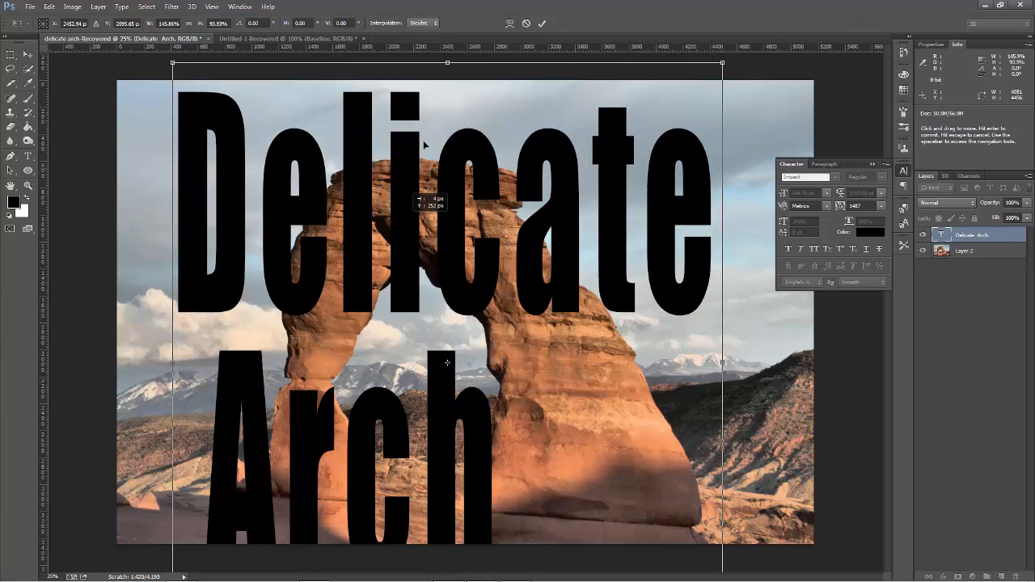
pyautogui.moveTo(447, 71); pyautogui.dragTo(447, 92)
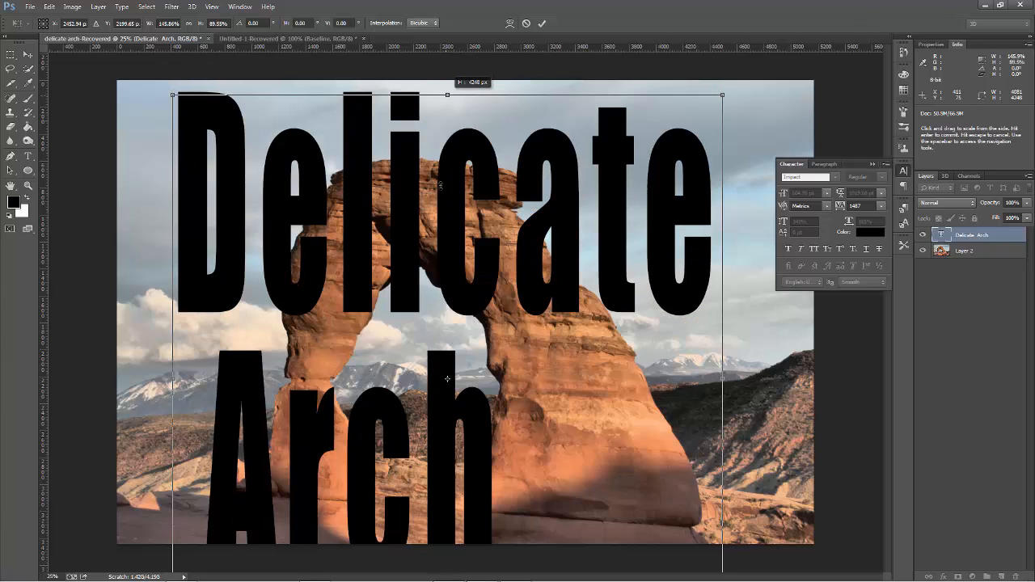
pyautogui.moveTo(417, 169); pyautogui.dragTo(413, 171)
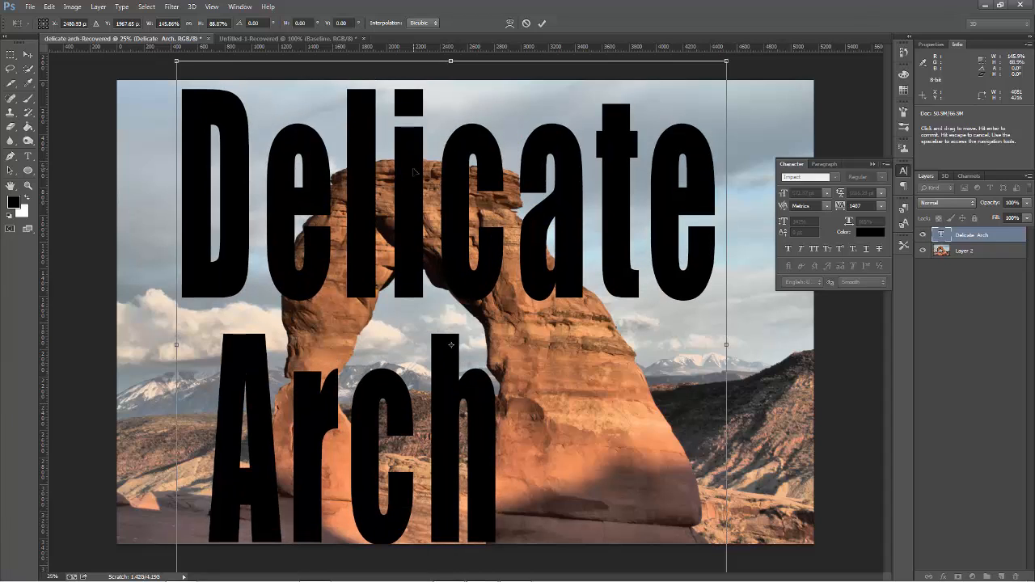
pyautogui.hotkey('shift', 'Up')
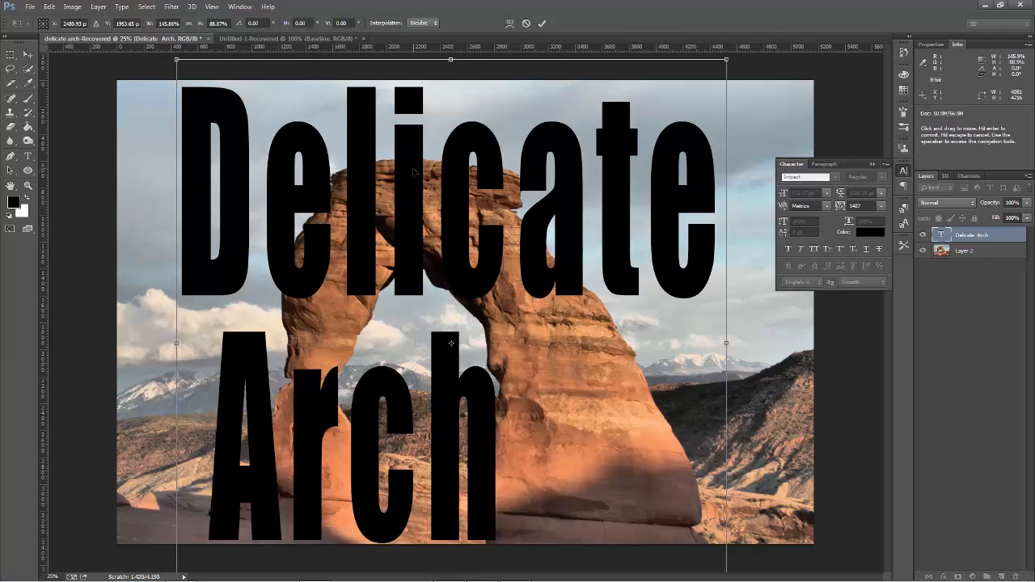
pyautogui.hotkey('shift', 'Up')
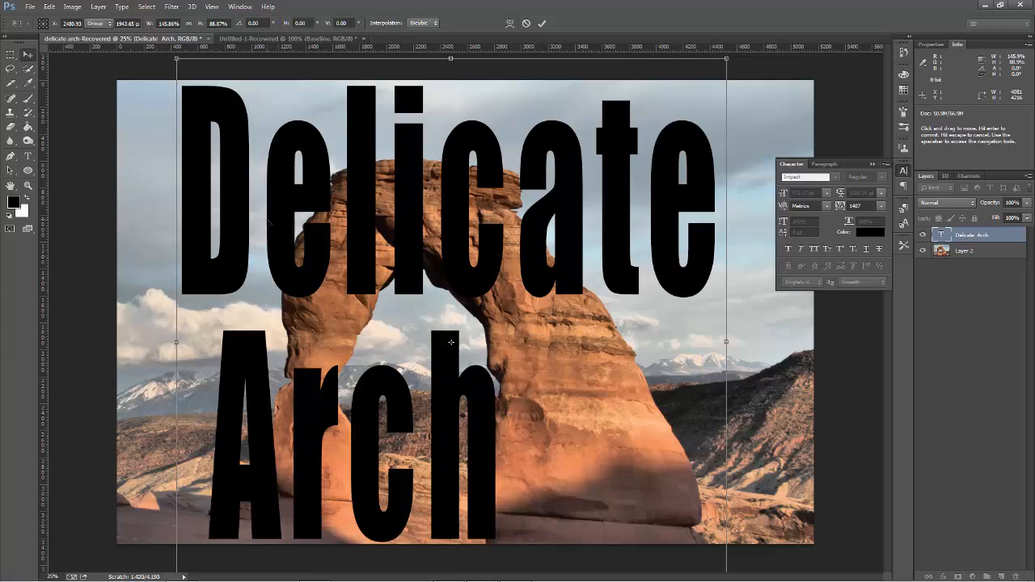
pyautogui.press('Return')
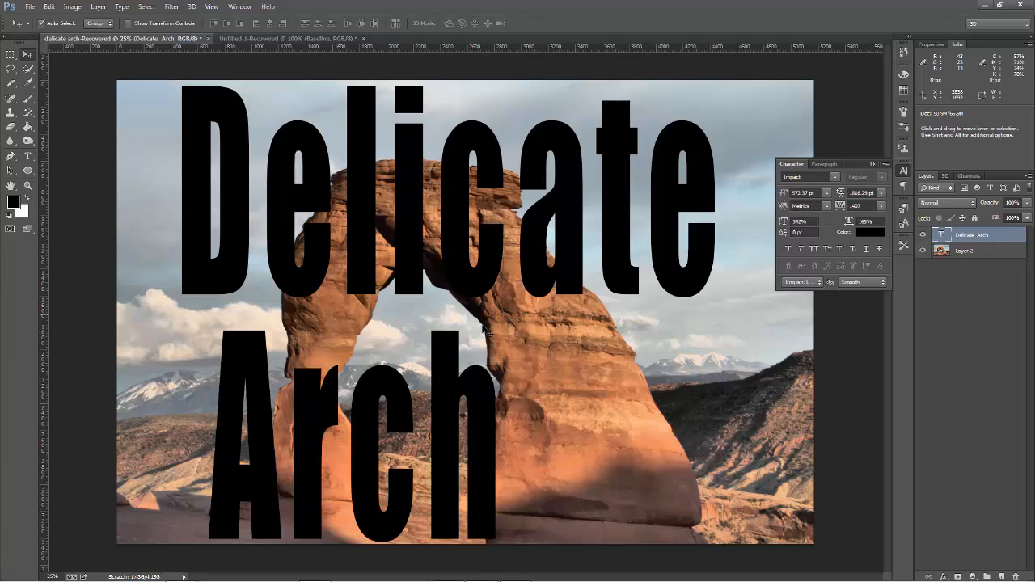
# Step: Set the horizontal scale of the word "Arch" to 316% and centre-align its line
pyautogui.click(27, 156)
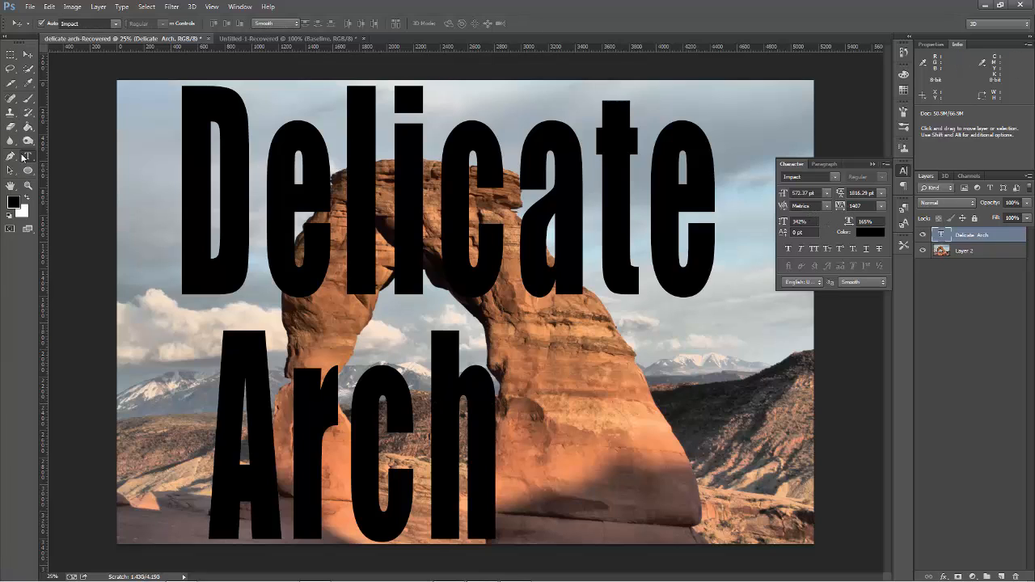
pyautogui.doubleClick(440, 409)
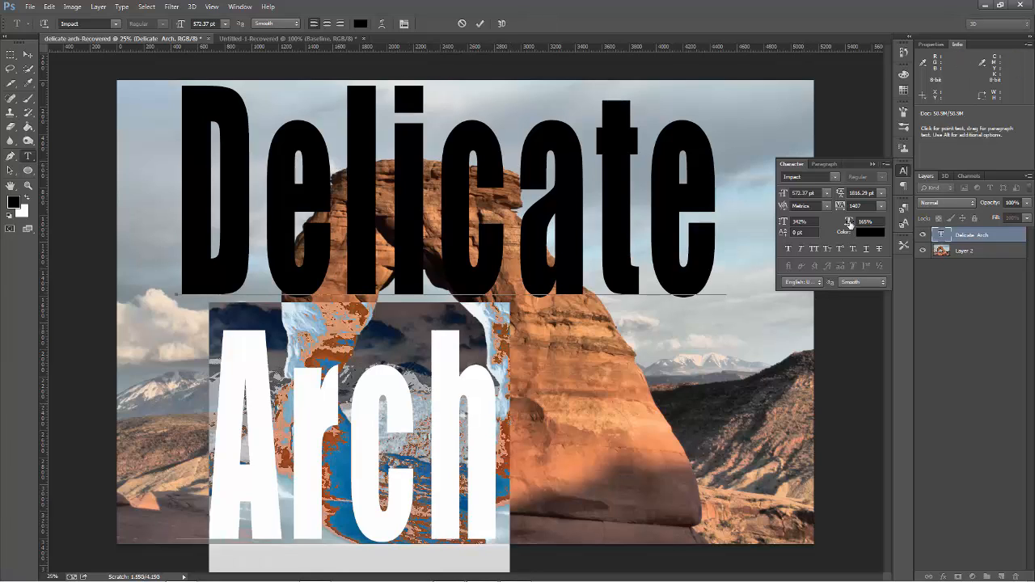
pyautogui.moveTo(848, 224); pyautogui.dragTo(931, 227)
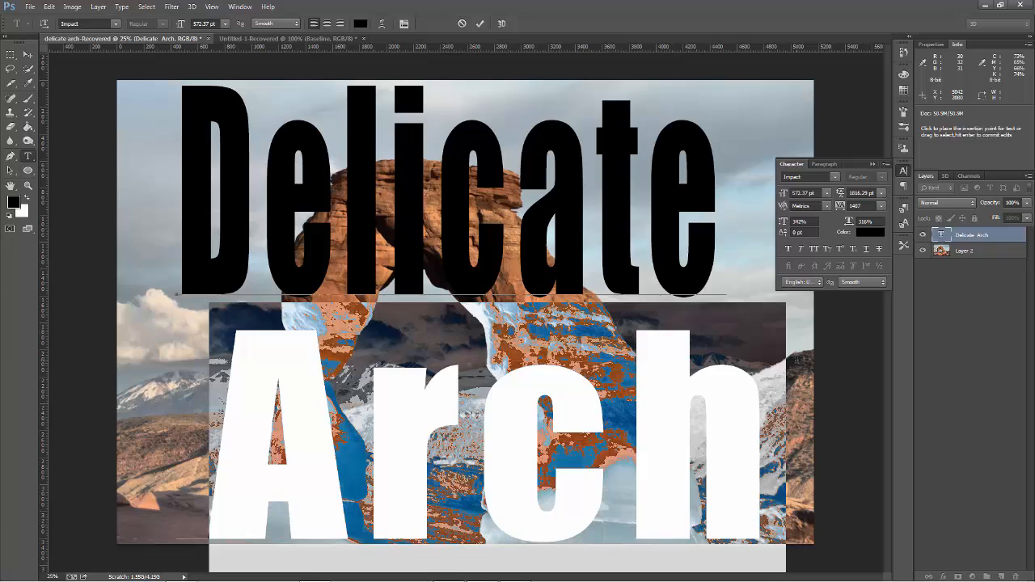
pyautogui.click(326, 23)
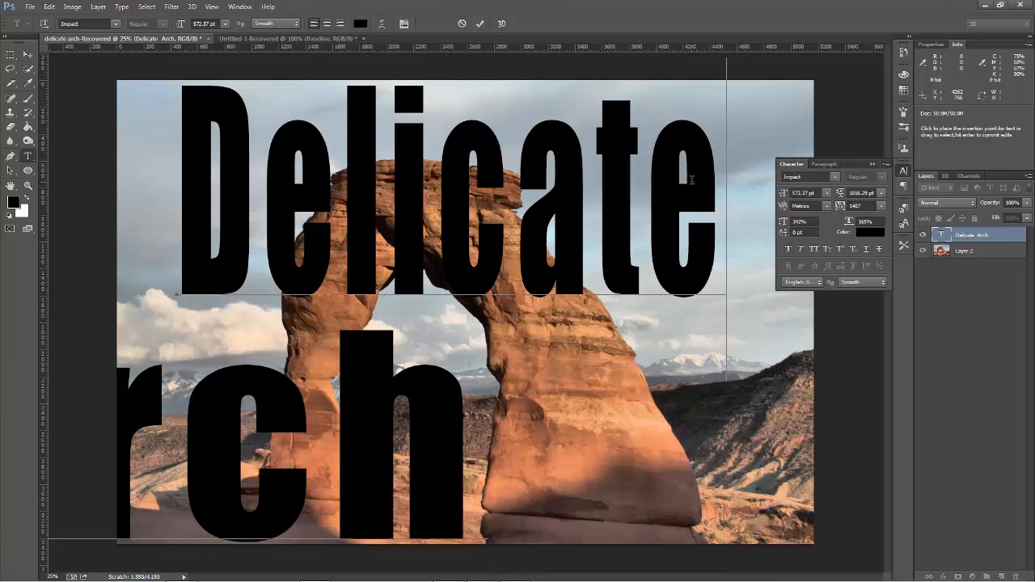
# Step: Centre-align the "Delicate" line and move the two-line title back over the photo
pyautogui.click(328, 24)
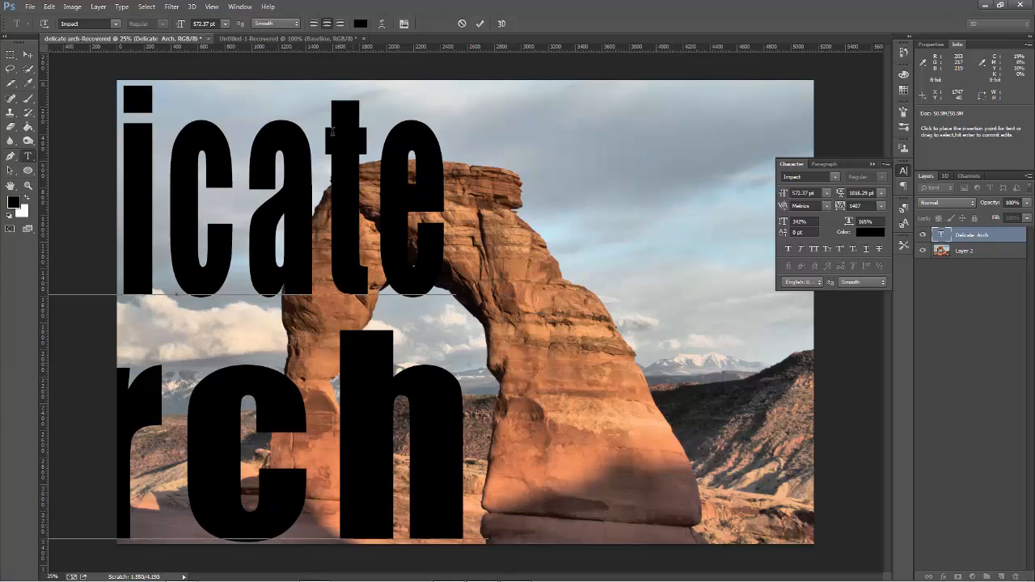
pyautogui.click(26, 55)
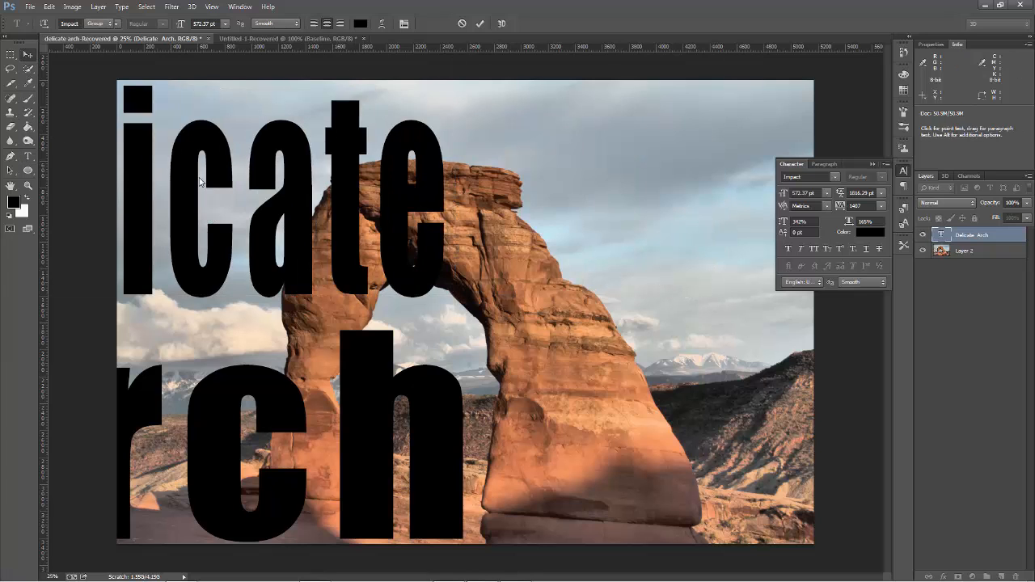
pyautogui.moveTo(202, 182); pyautogui.dragTo(516, 180)
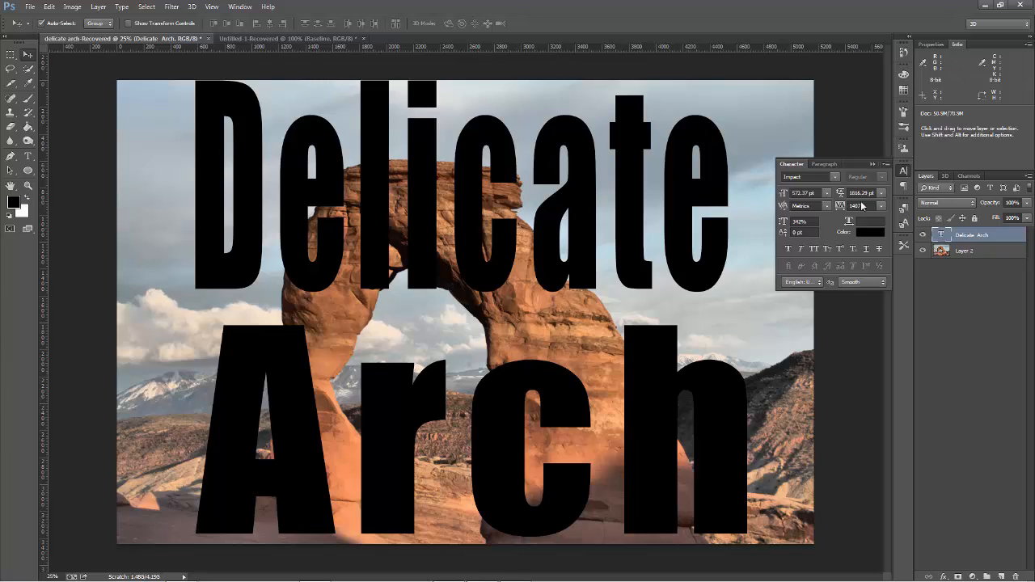
# Step: Show the paragraph settings and remove the stray space before "Arch", keeping the word centred on its own line
pyautogui.click(824, 164)
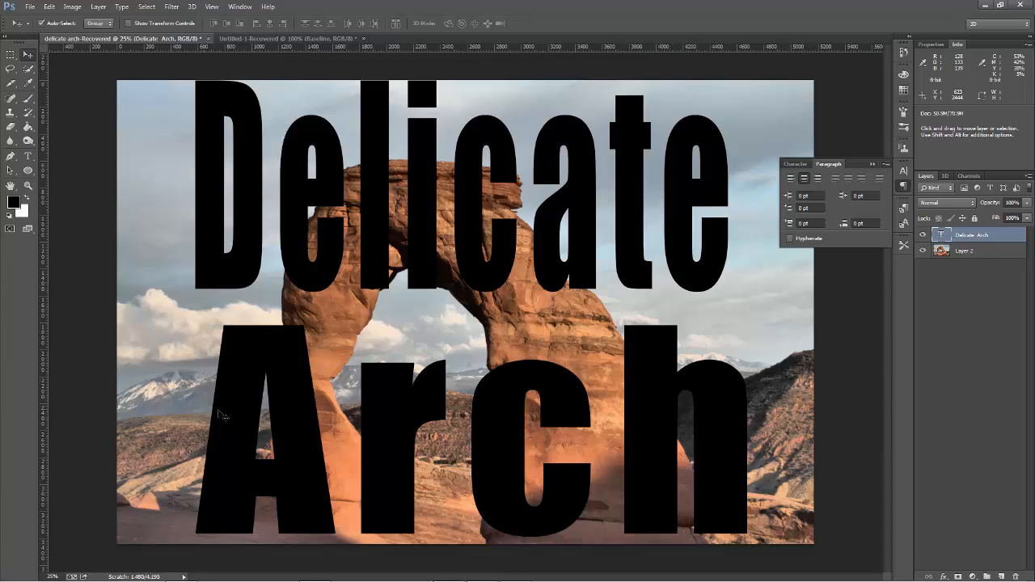
pyautogui.click(28, 156)
pyautogui.click(207, 419)
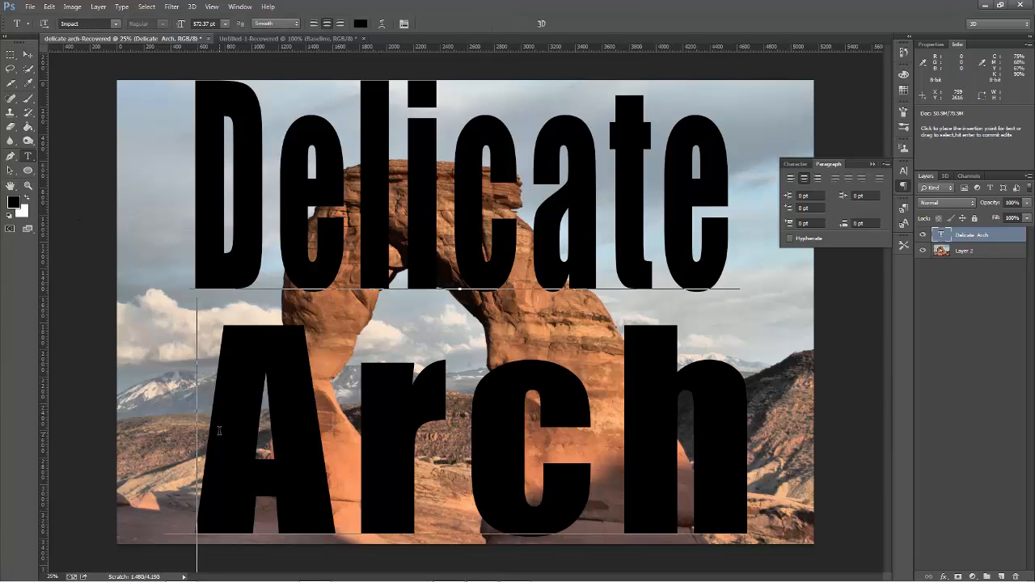
pyautogui.doubleClick(207, 419)
pyautogui.click(745, 197)
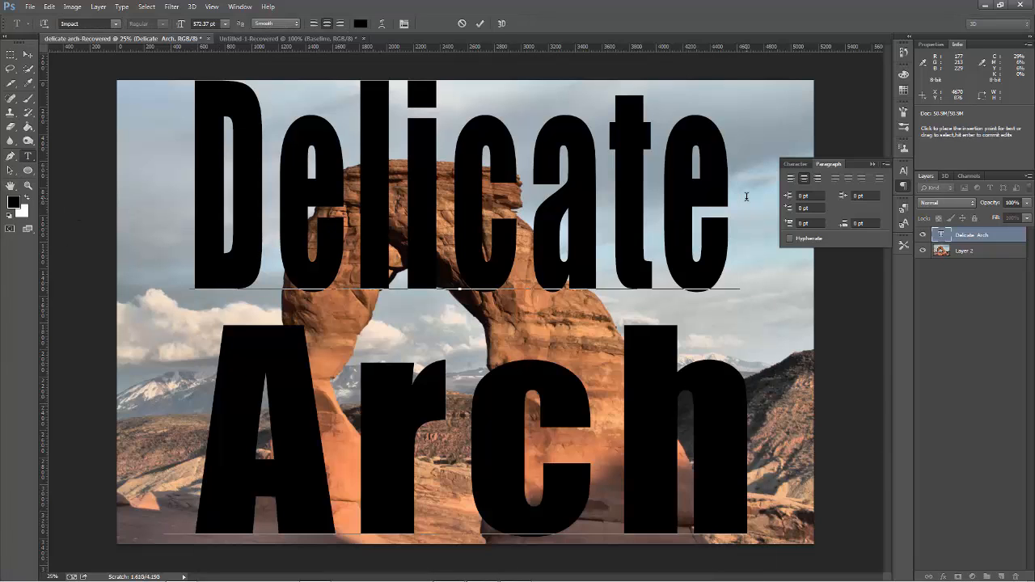
pyautogui.press('BackSpace')
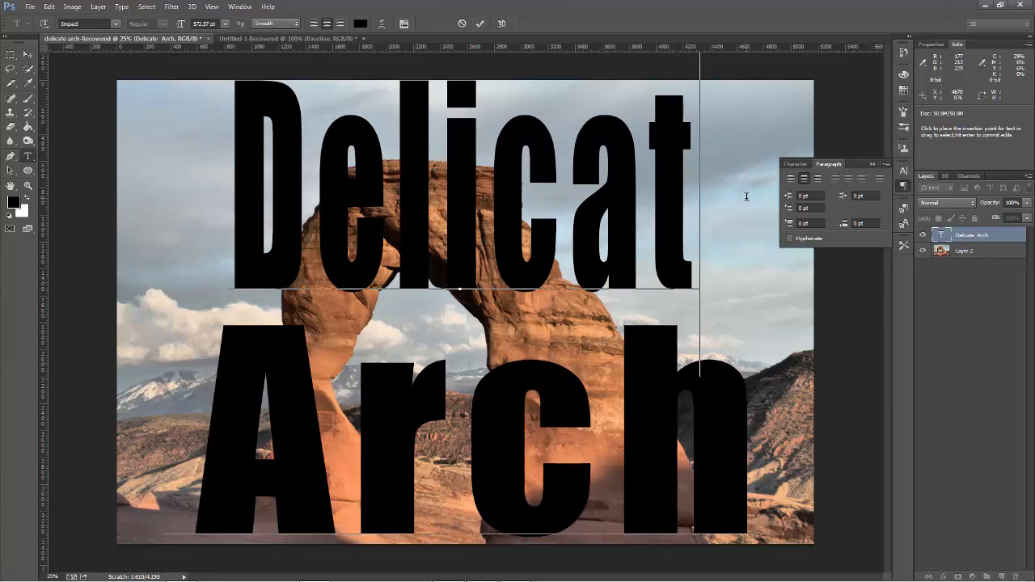
pyautogui.write('e')
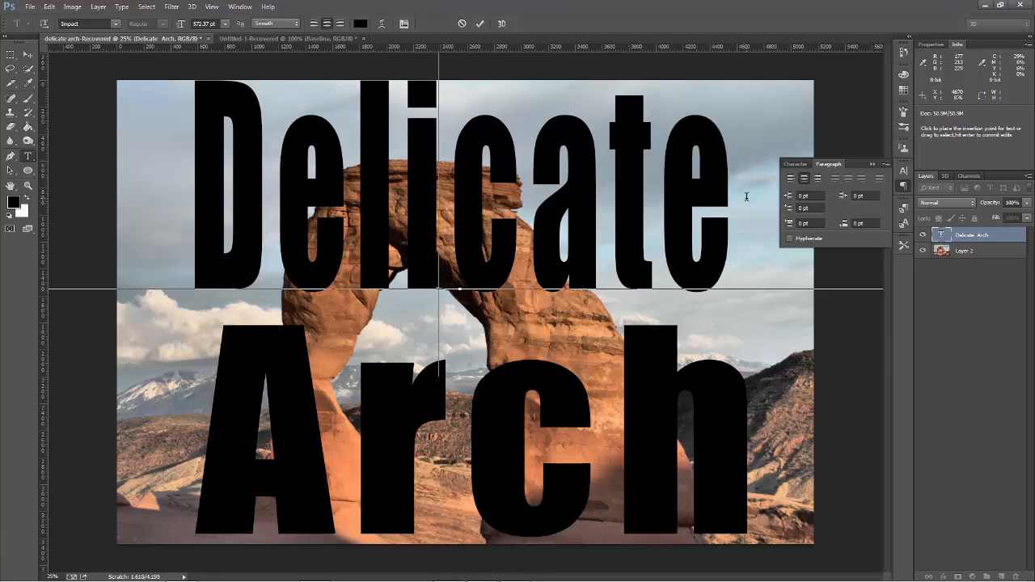
pyautogui.press('Delete')
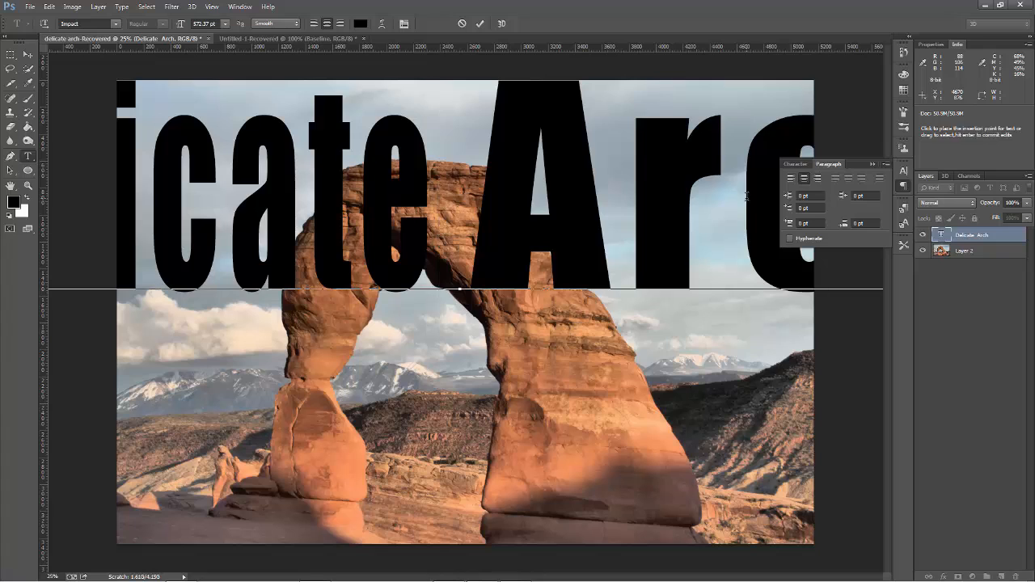
pyautogui.press('Delete')
pyautogui.press('Return')
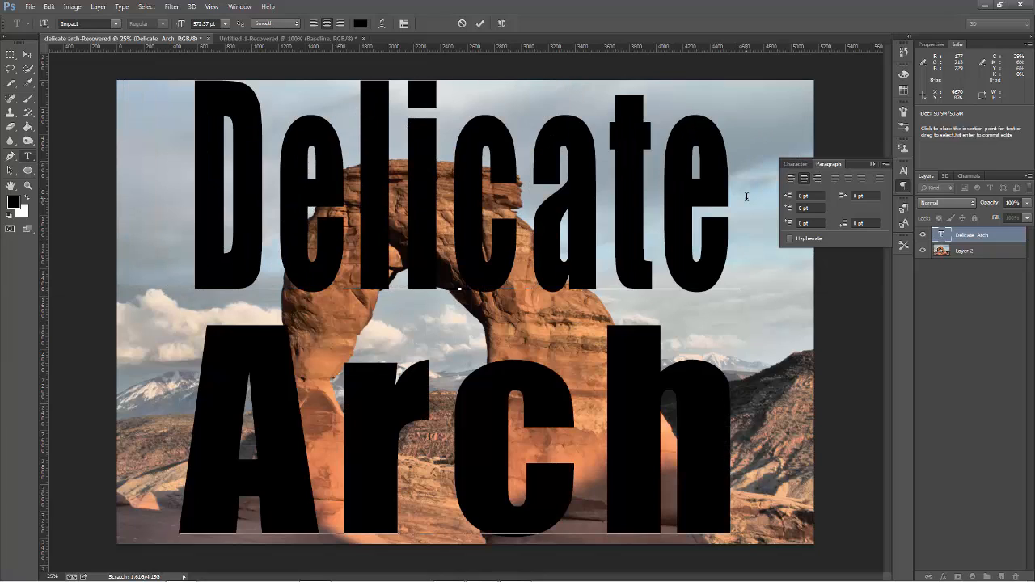
pyautogui.click(28, 55)
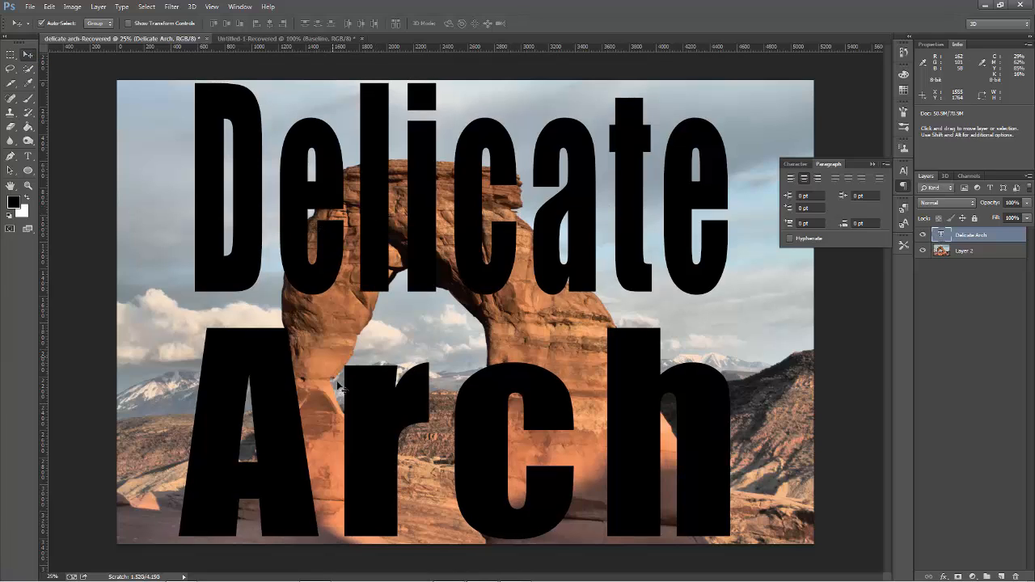
# Step: Move the photo layer above the text layer, clip it to the text and shift the photo left inside the letters
pyautogui.moveTo(942, 251); pyautogui.dragTo(943, 229)
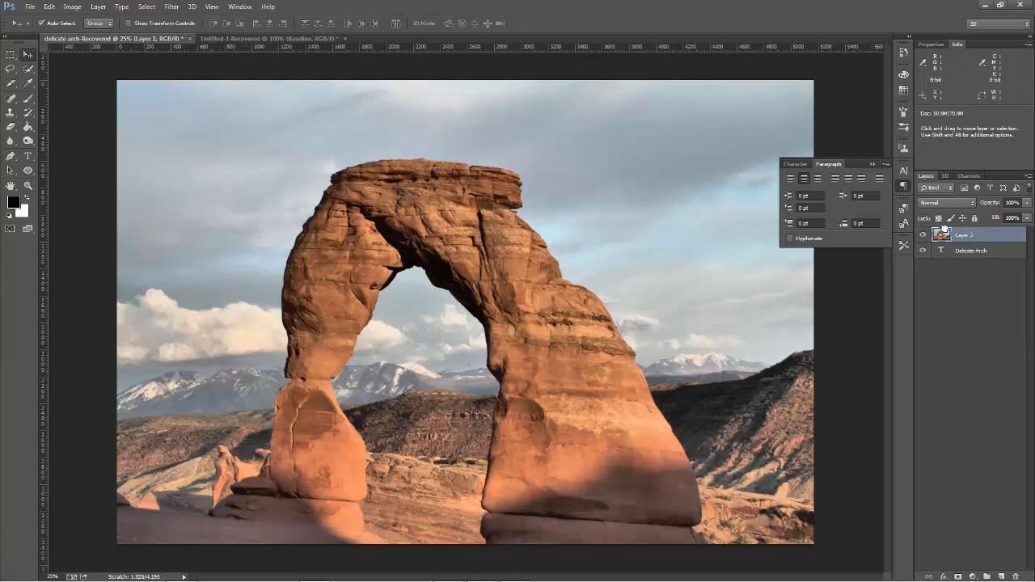
pyautogui.click(1029, 176)
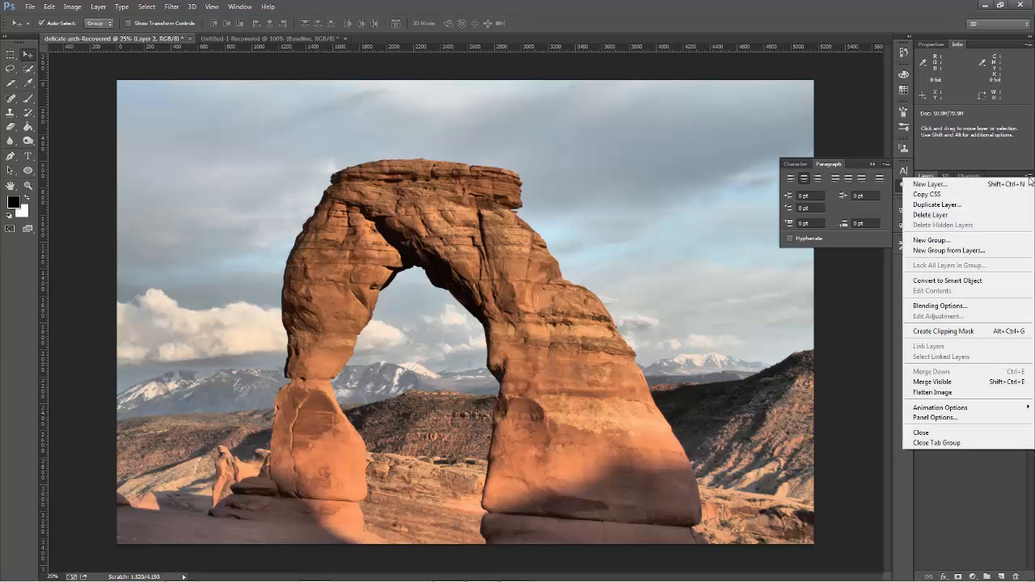
pyautogui.click(1030, 179)
pyautogui.click(1029, 179)
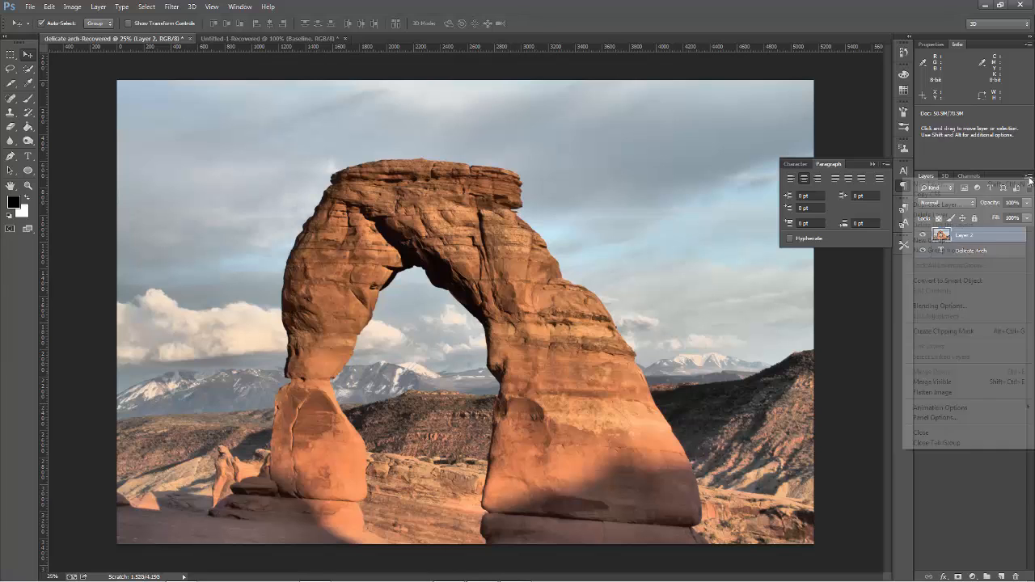
pyautogui.click(988, 331)
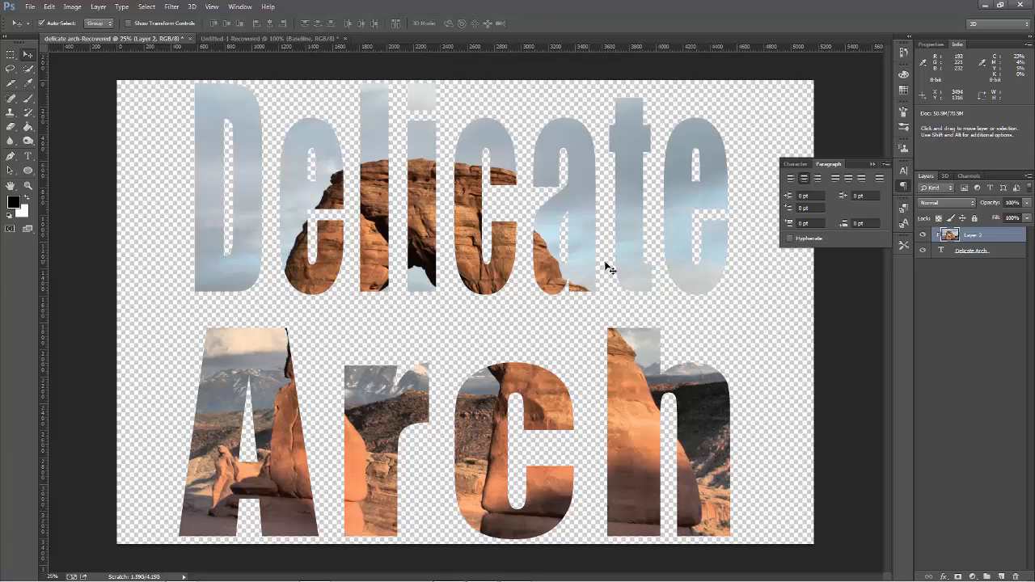
pyautogui.moveTo(582, 270); pyautogui.dragTo(515, 272)
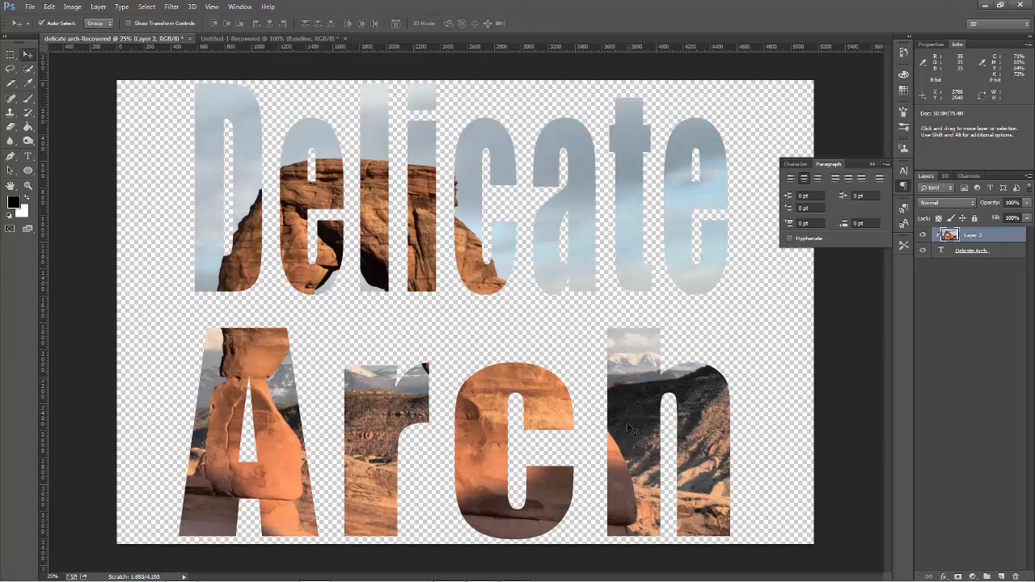
# Step: Try a black outside stroke, Bevel & Emboss and a drop shadow on the text layer, one at a time
pyautogui.click(944, 252)
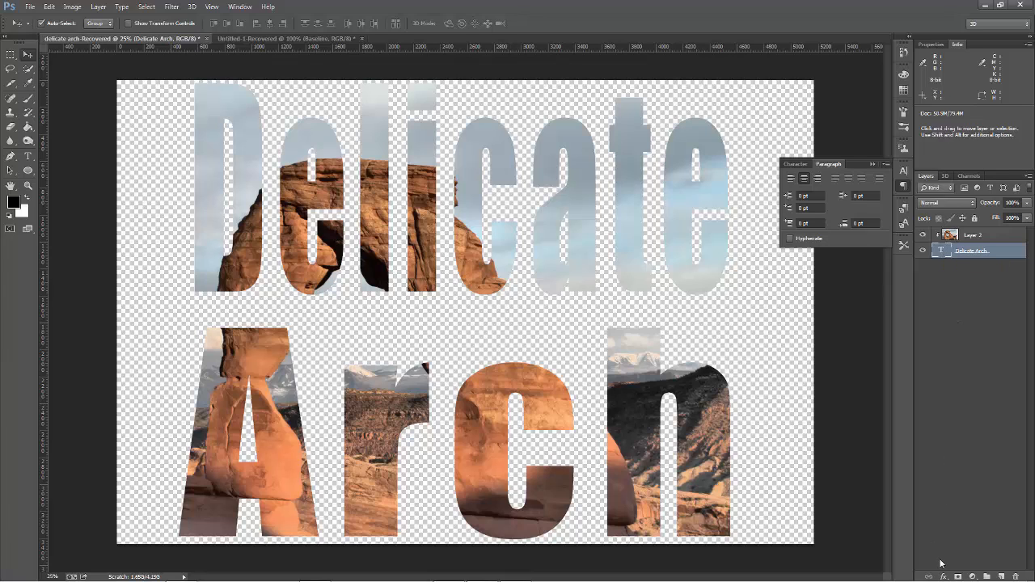
pyautogui.moveTo(941, 579)
pyautogui.click(942, 575)
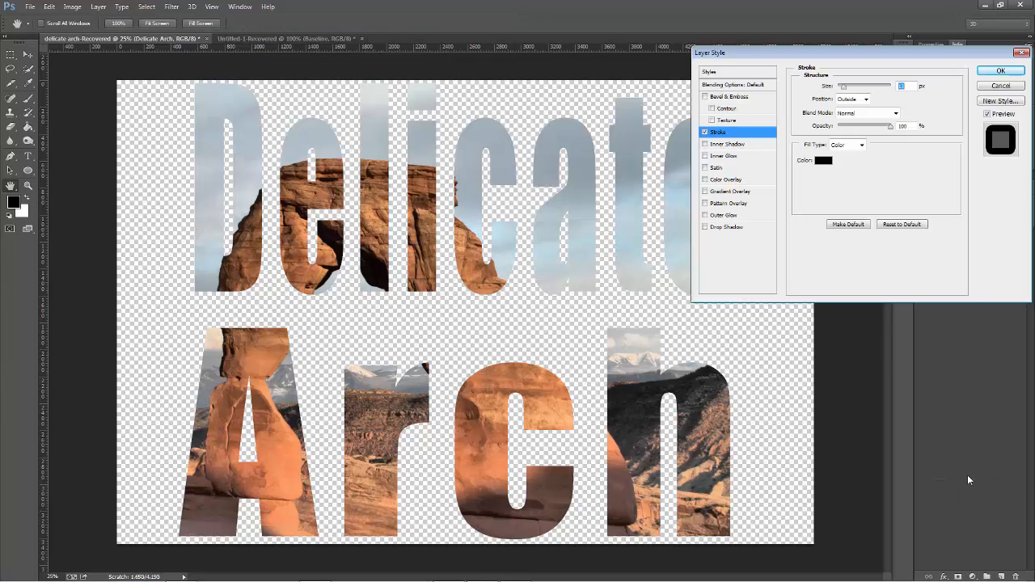
pyautogui.click(967, 474)
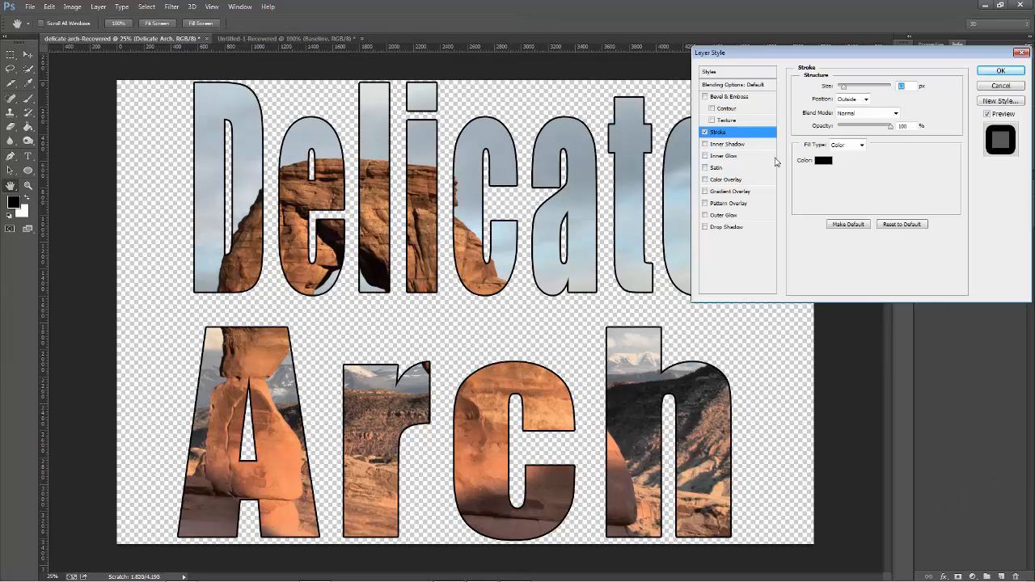
pyautogui.click(705, 132)
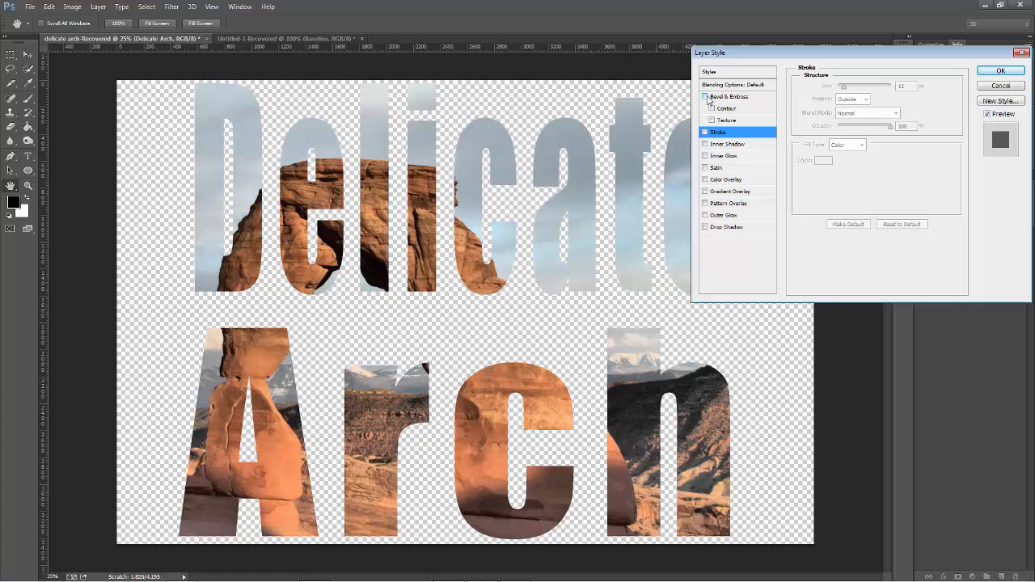
pyautogui.click(704, 97)
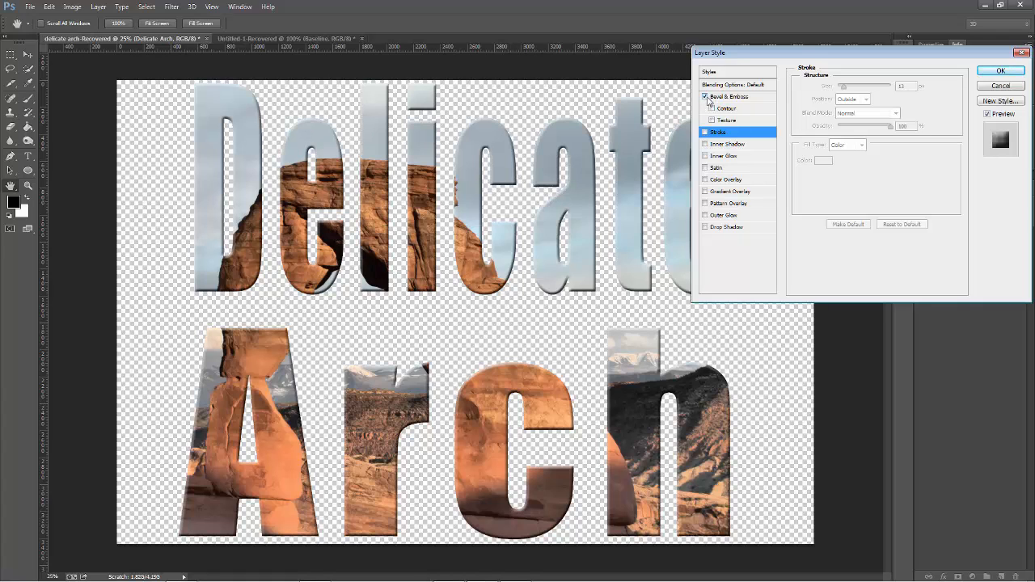
pyautogui.click(705, 97)
pyautogui.click(705, 227)
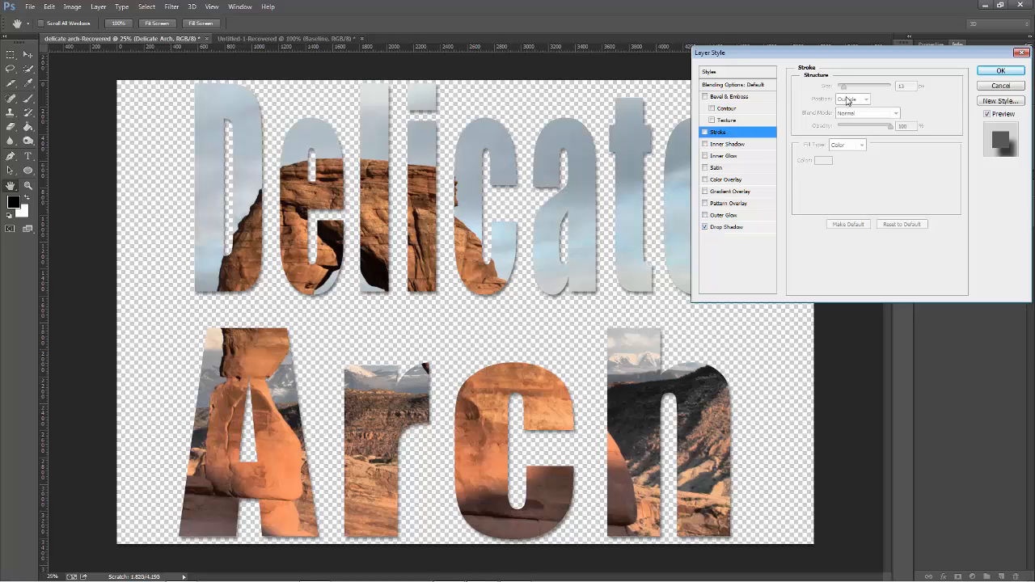
pyautogui.click(705, 227)
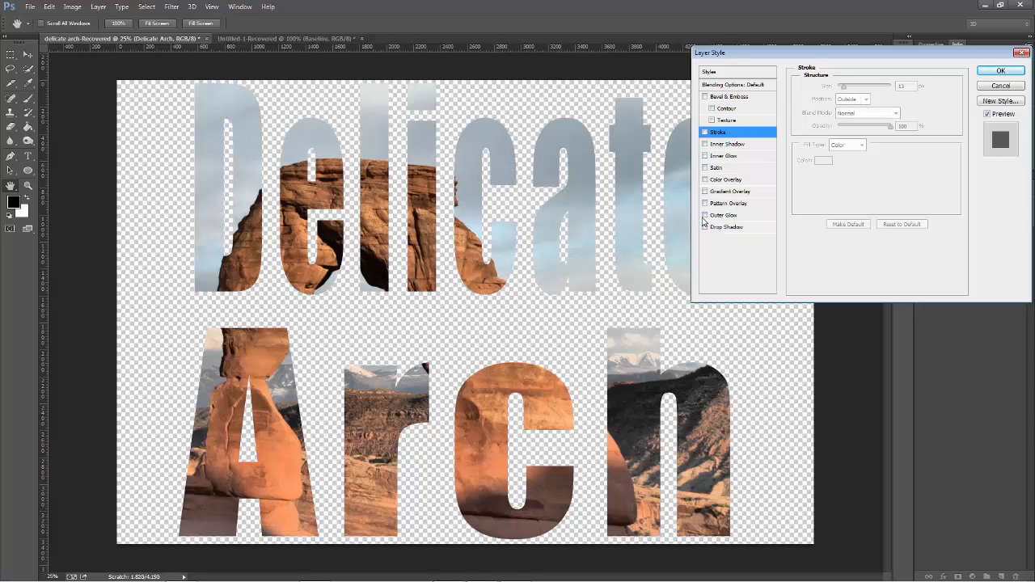
# Step: Try an outer glow on the text in blue 1a7be9 with 34% spread and an enlarged size
pyautogui.click(705, 215)
pyautogui.click(732, 217)
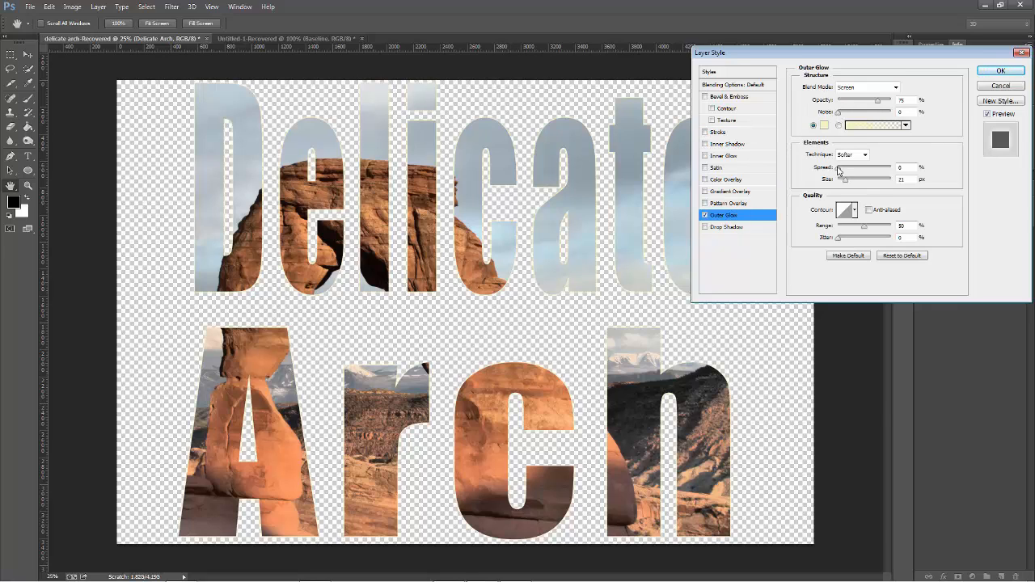
pyautogui.moveTo(837, 168); pyautogui.dragTo(855, 168)
pyautogui.click(824, 126)
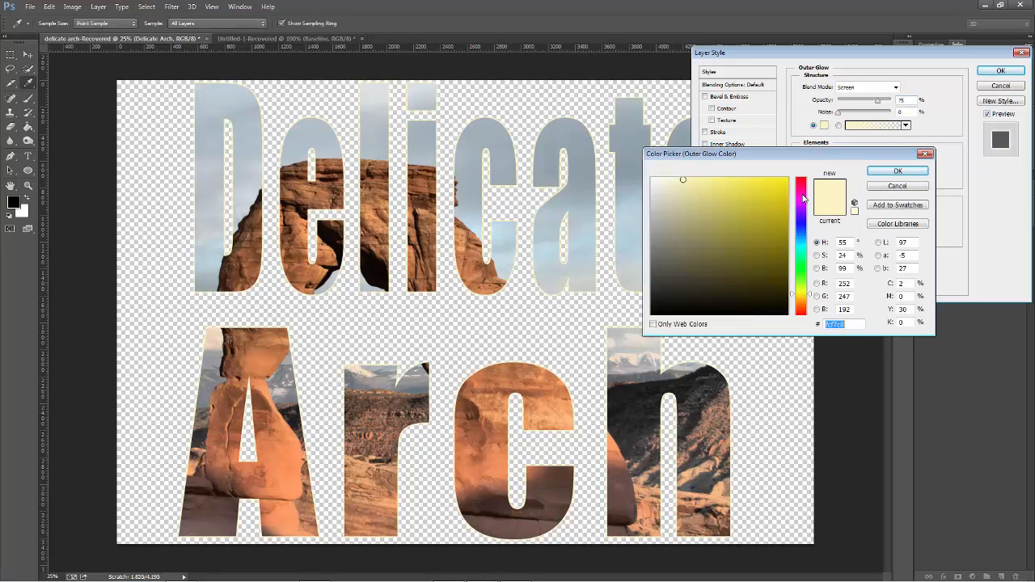
pyautogui.click(804, 235)
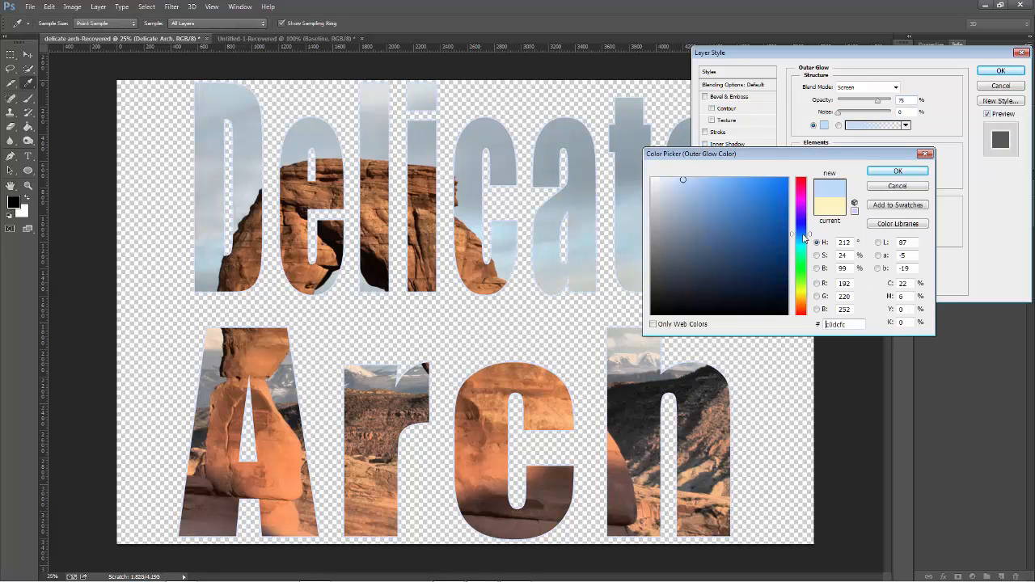
pyautogui.click(773, 189)
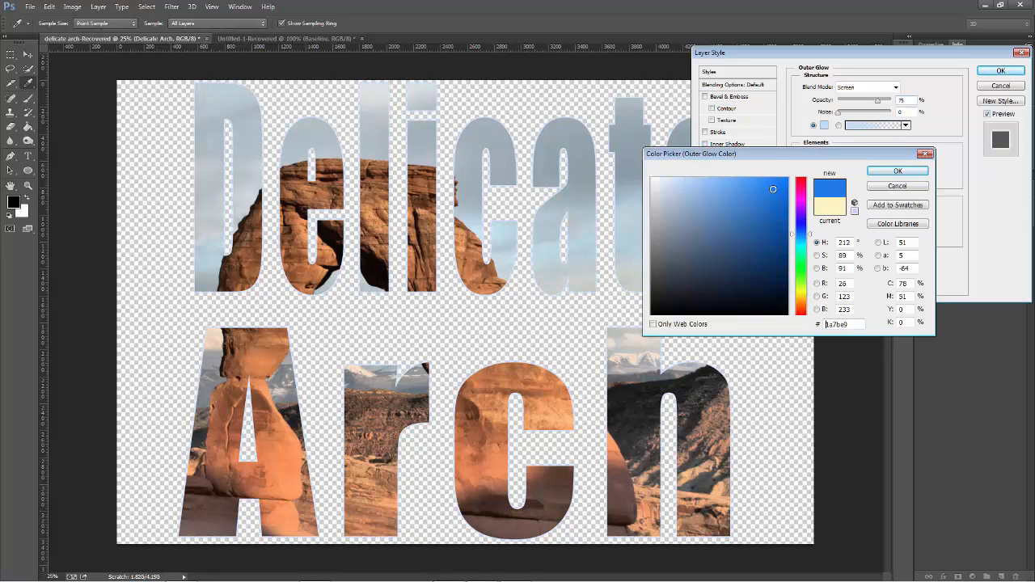
pyautogui.click(893, 171)
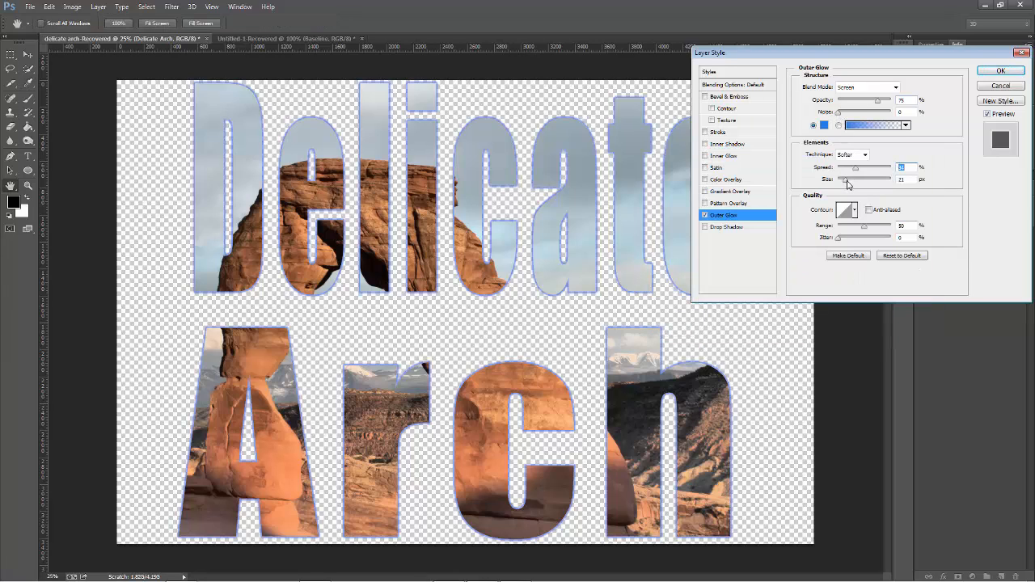
pyautogui.moveTo(845, 179); pyautogui.dragTo(867, 182)
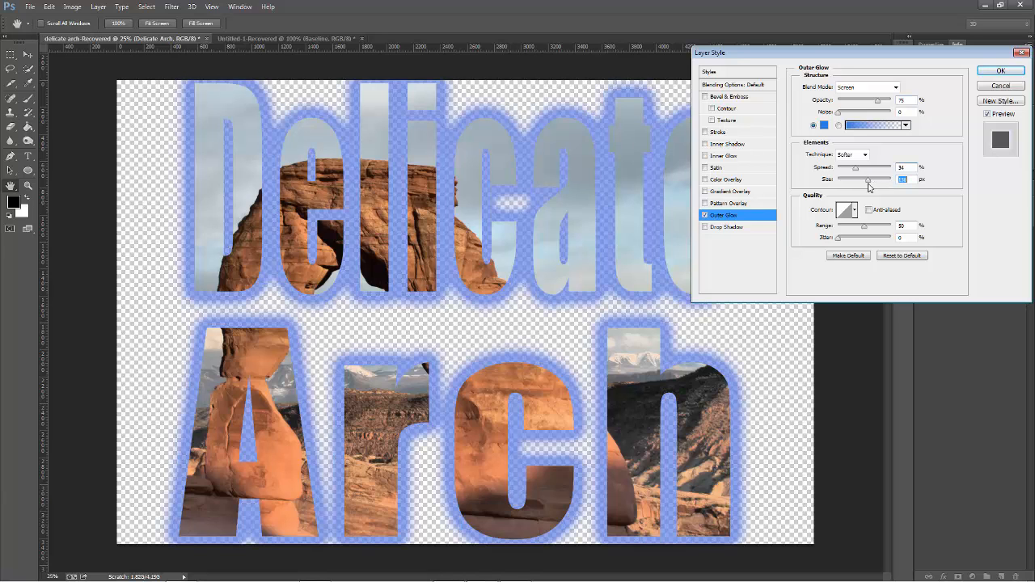
pyautogui.click(704, 215)
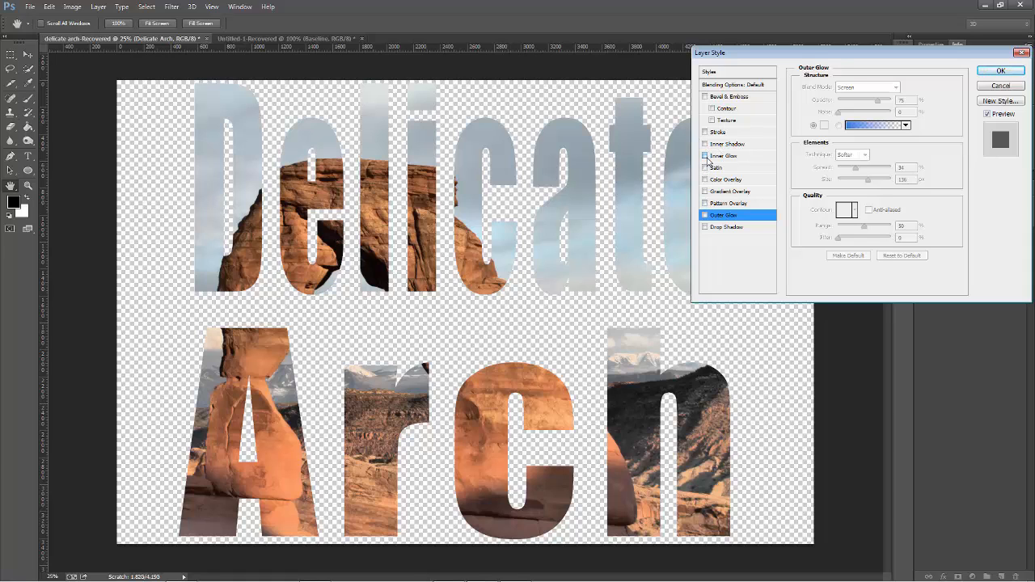
# Step: Try an inner shadow on the text and close the layer style settings with all effects off
pyautogui.click(704, 143)
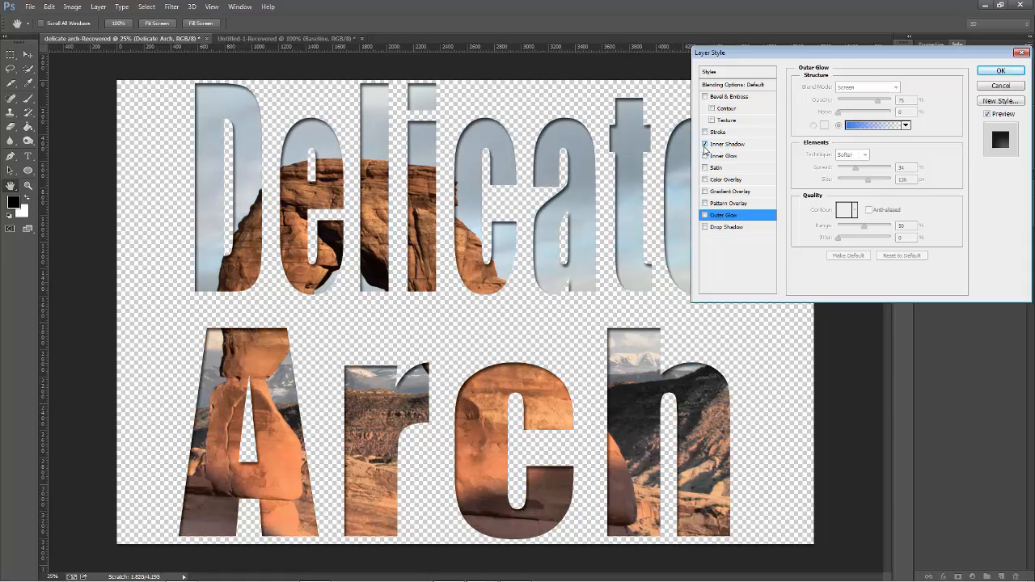
pyautogui.click(704, 144)
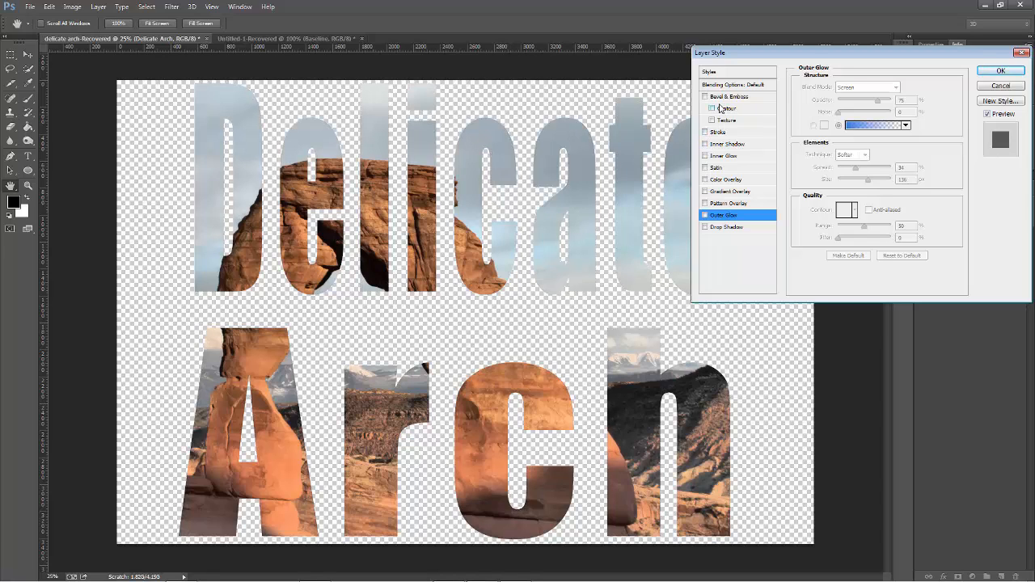
pyautogui.click(1001, 72)
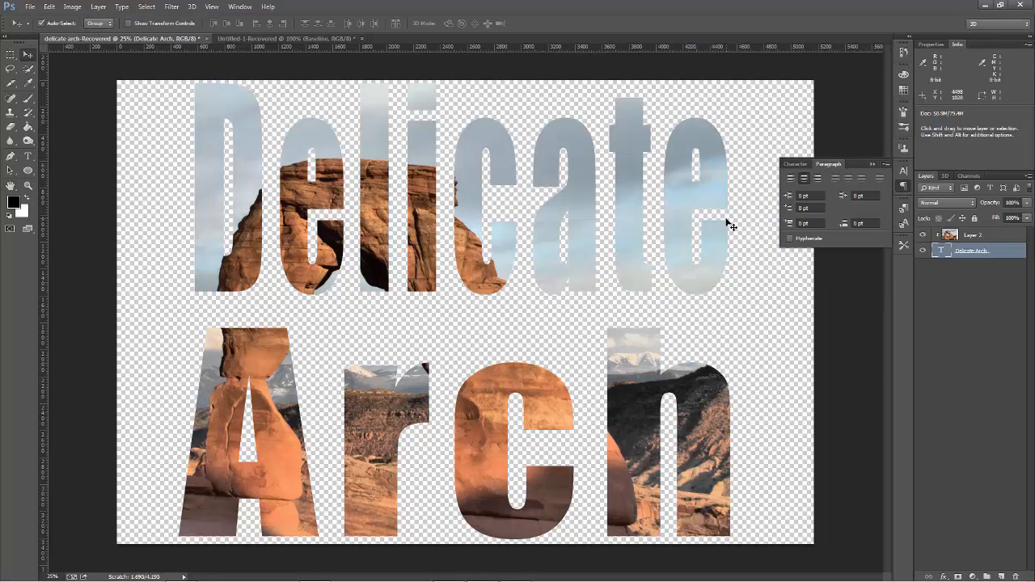
# Step: Replace the word "Arch" in the clipped title with "Rock"
pyautogui.press('t')
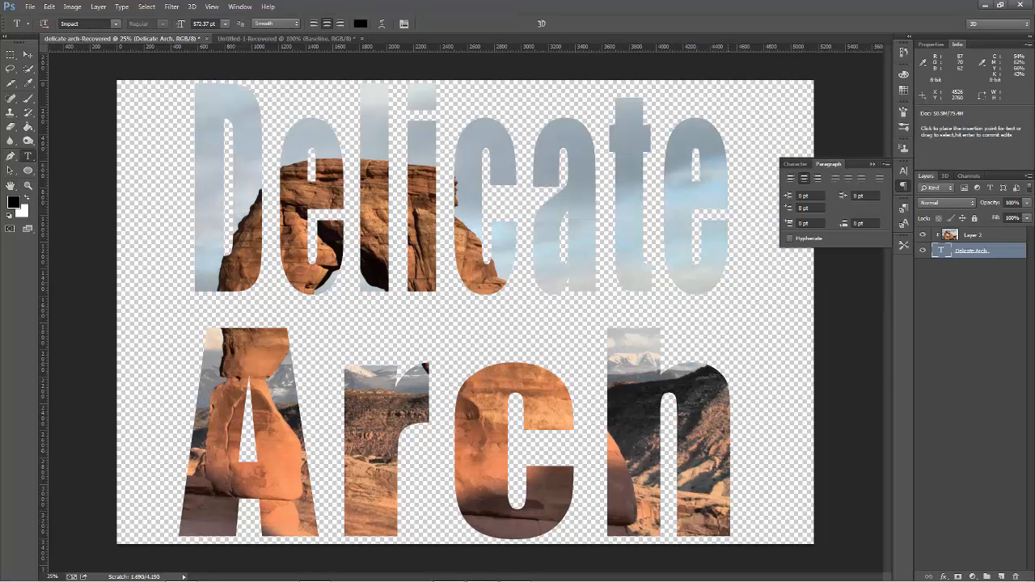
pyautogui.moveTo(730, 443); pyautogui.dragTo(485, 440)
pyautogui.moveTo(389, 435); pyautogui.dragTo(229, 429)
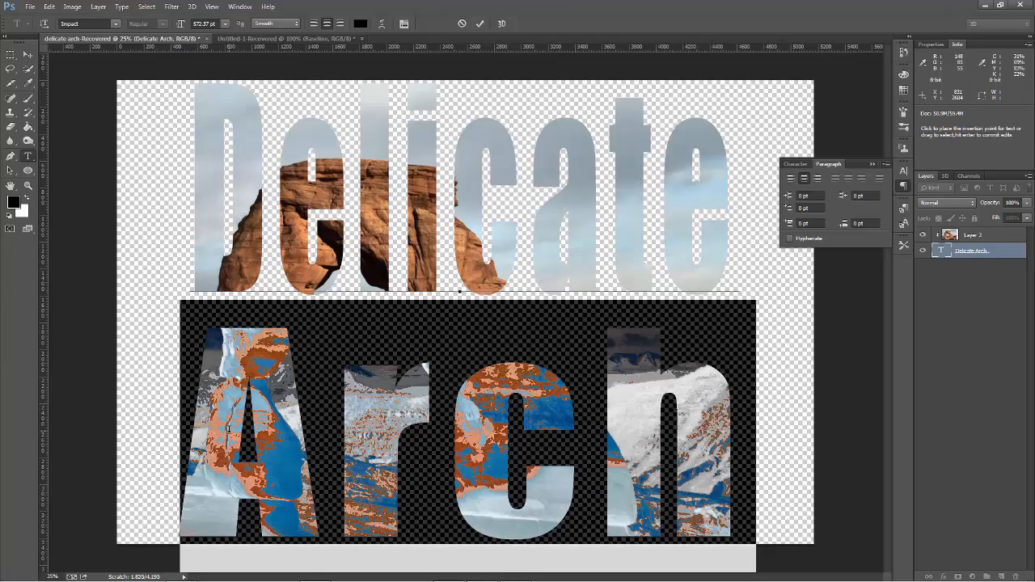
pyautogui.write('Rock')
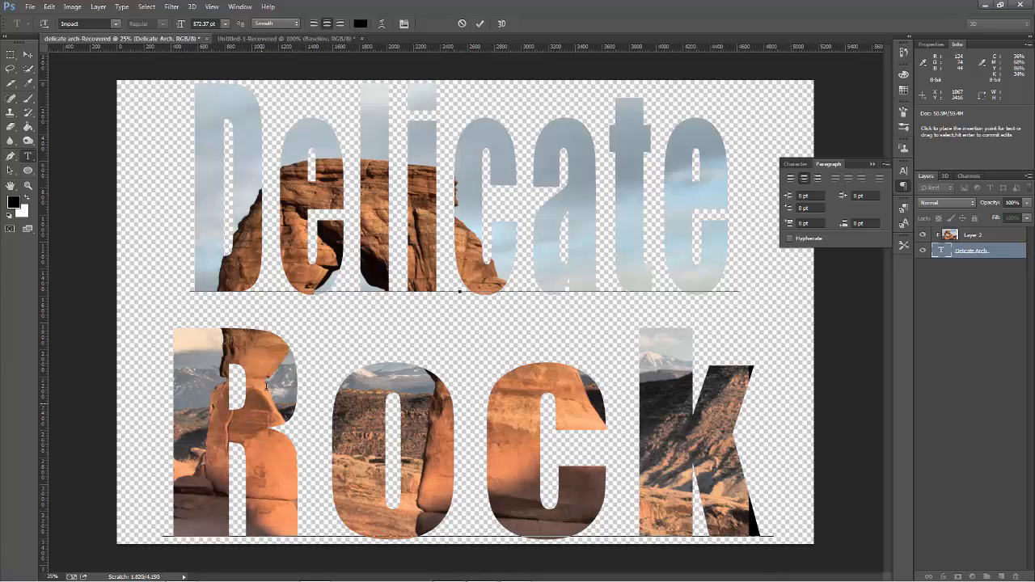
pyautogui.click(28, 55)
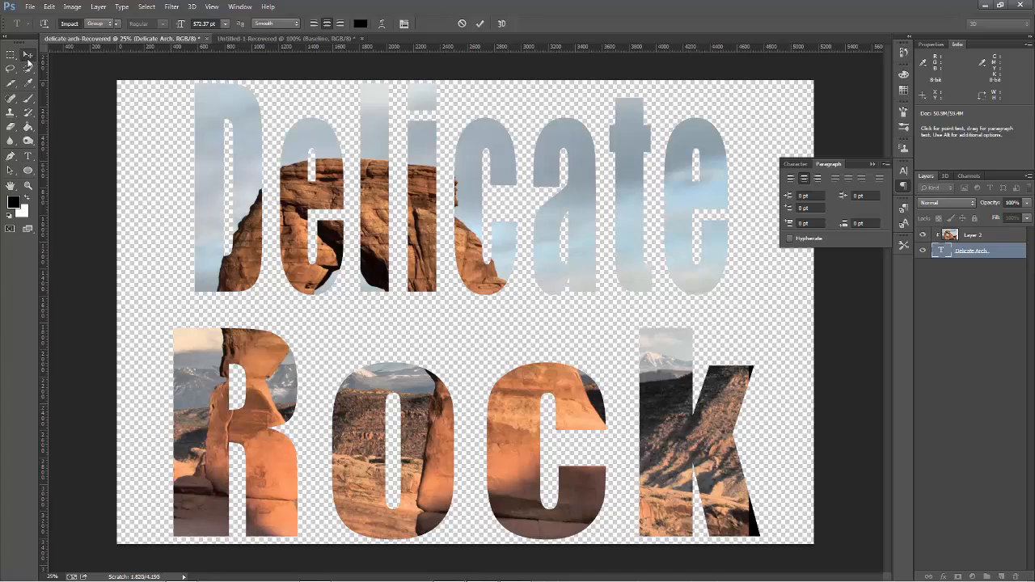